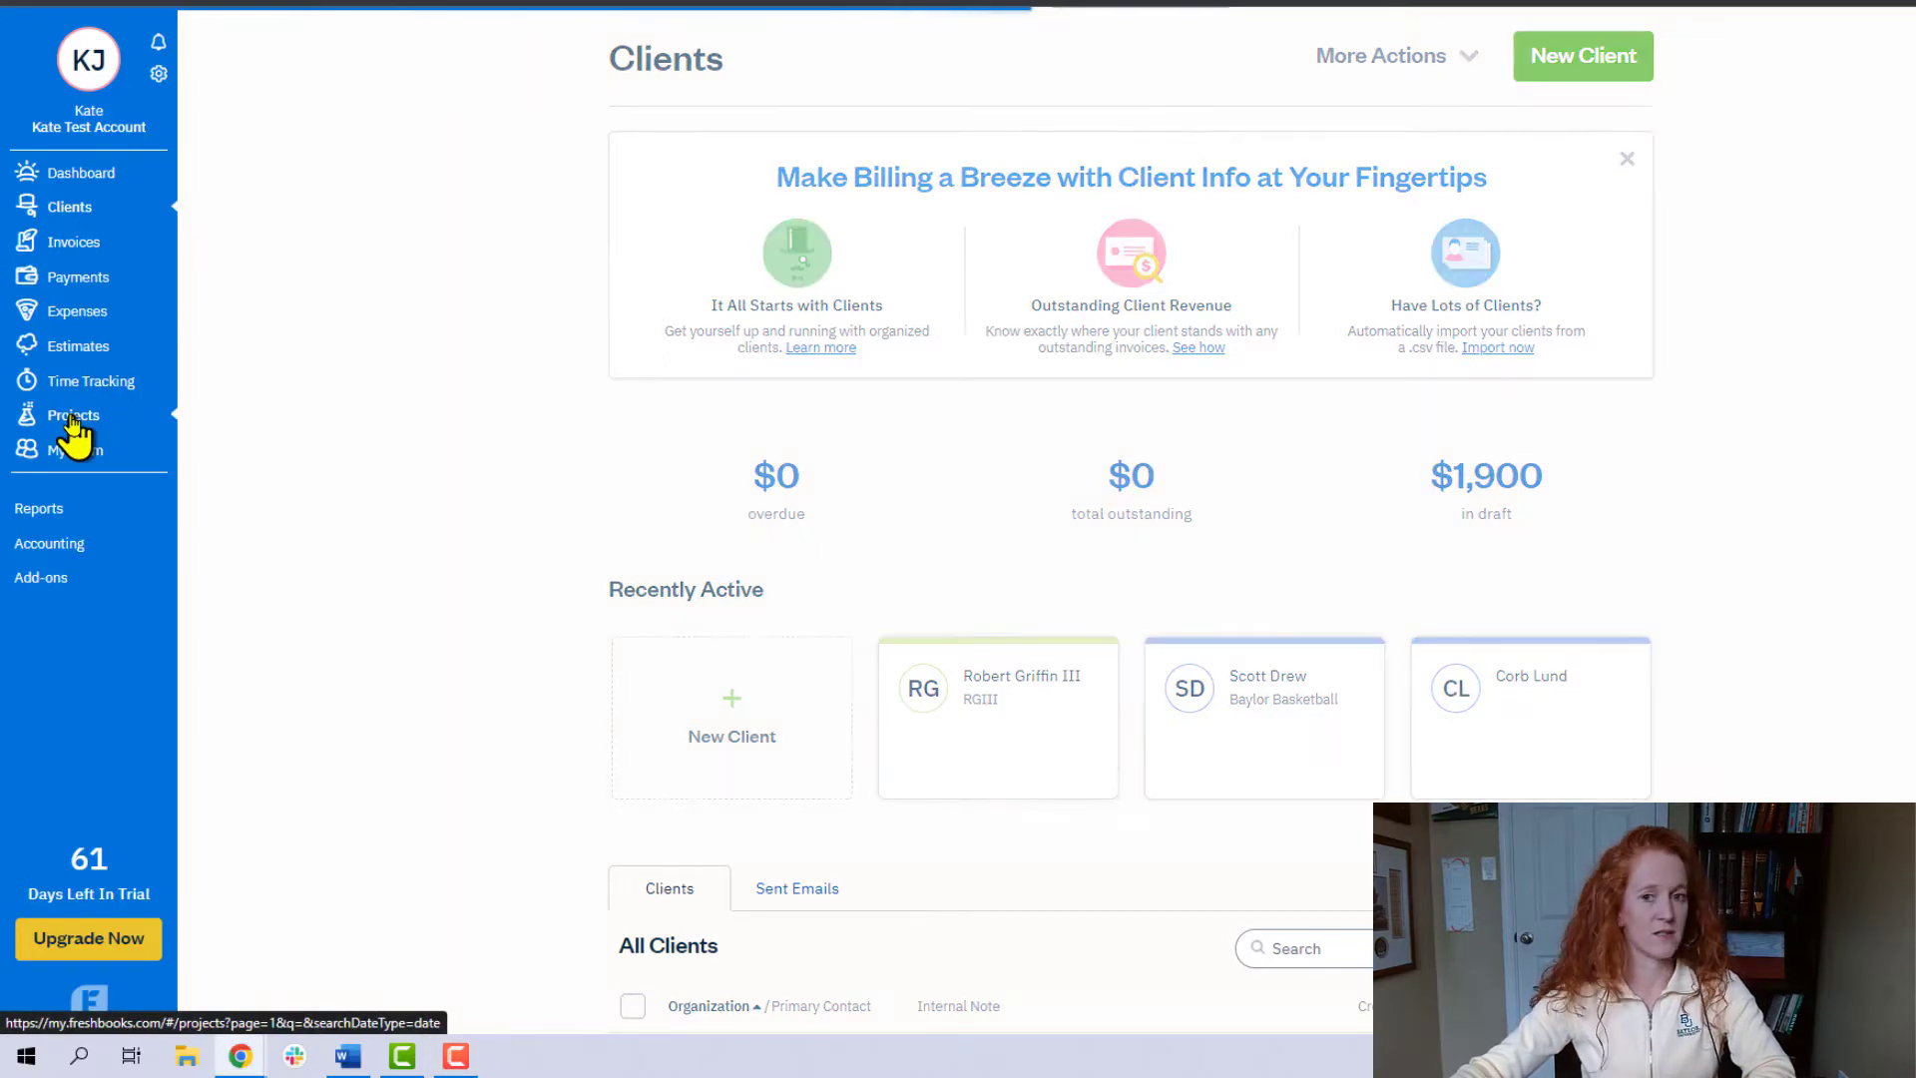
- Create a new hourly project named "Operation Heisman" and assign it to the client RGIII
left_click(1542, 62)
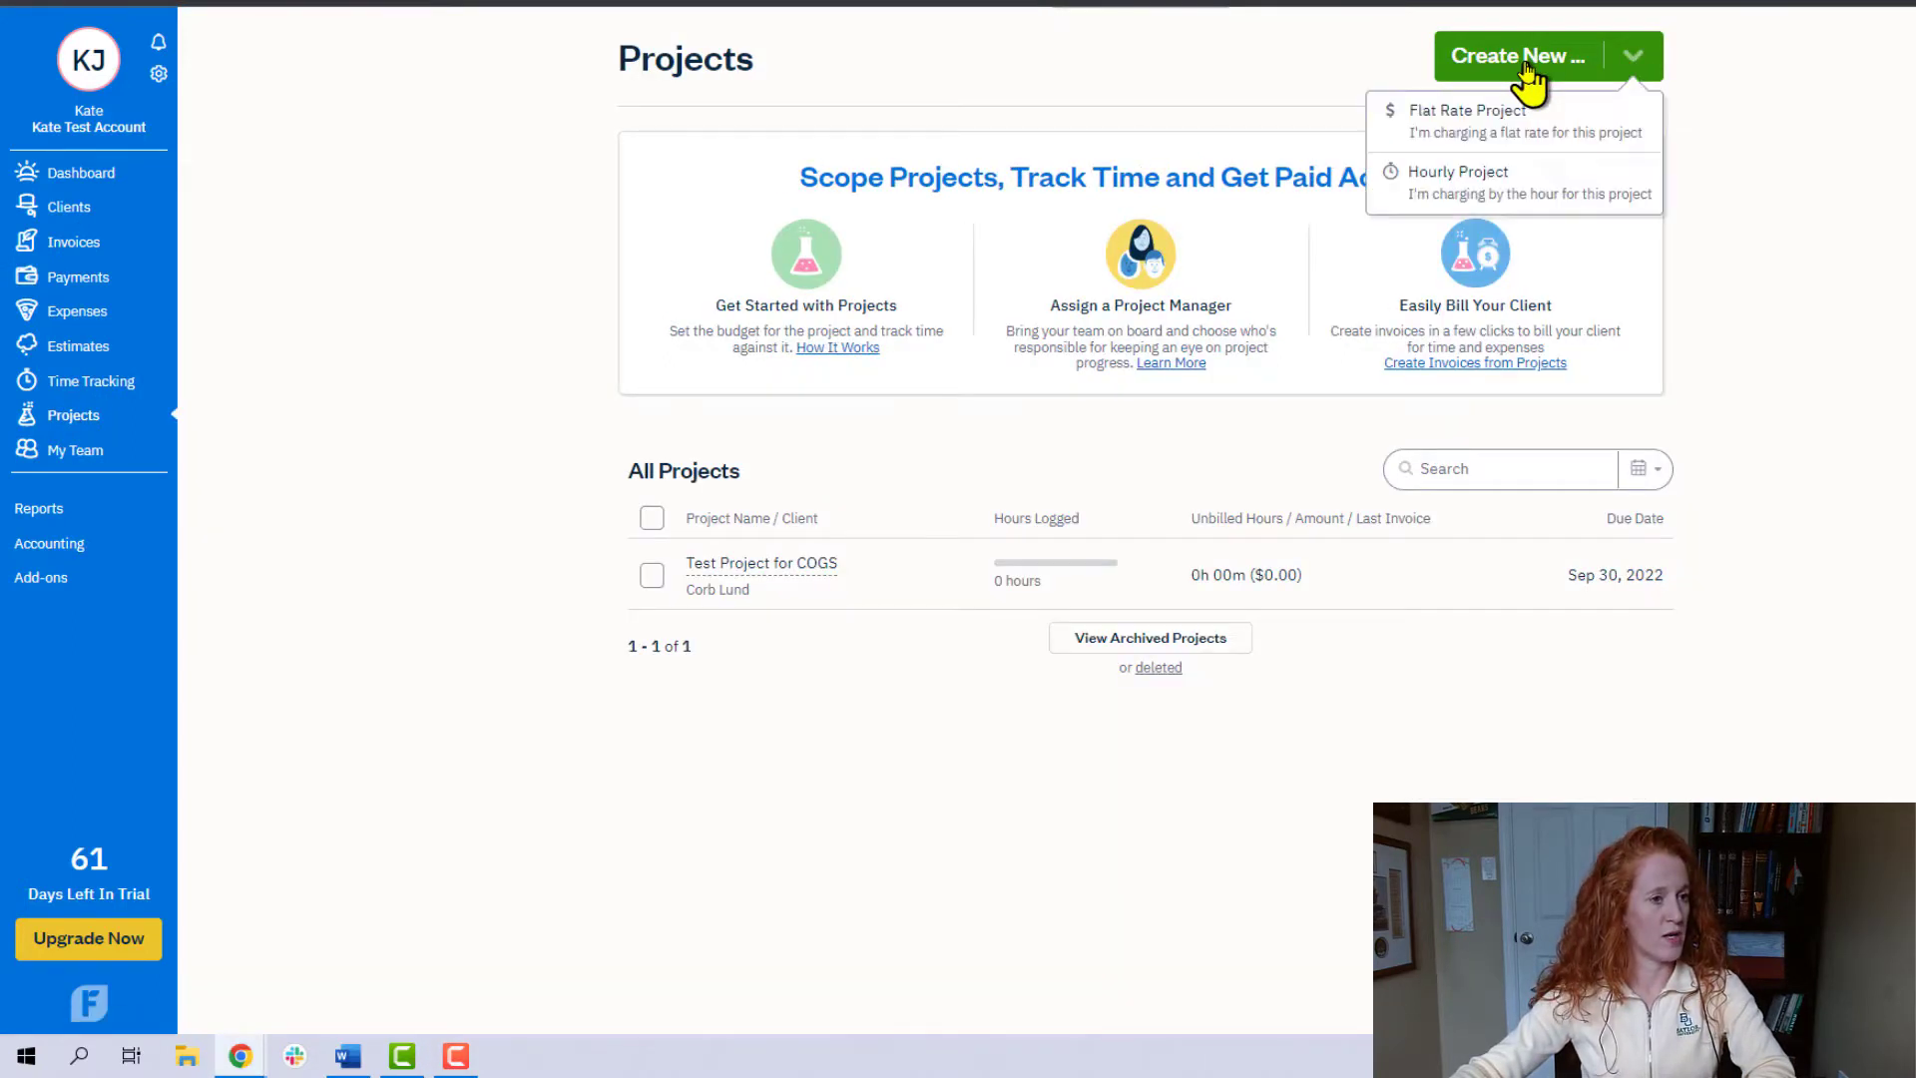
left_click(1499, 186)
type("Operat")
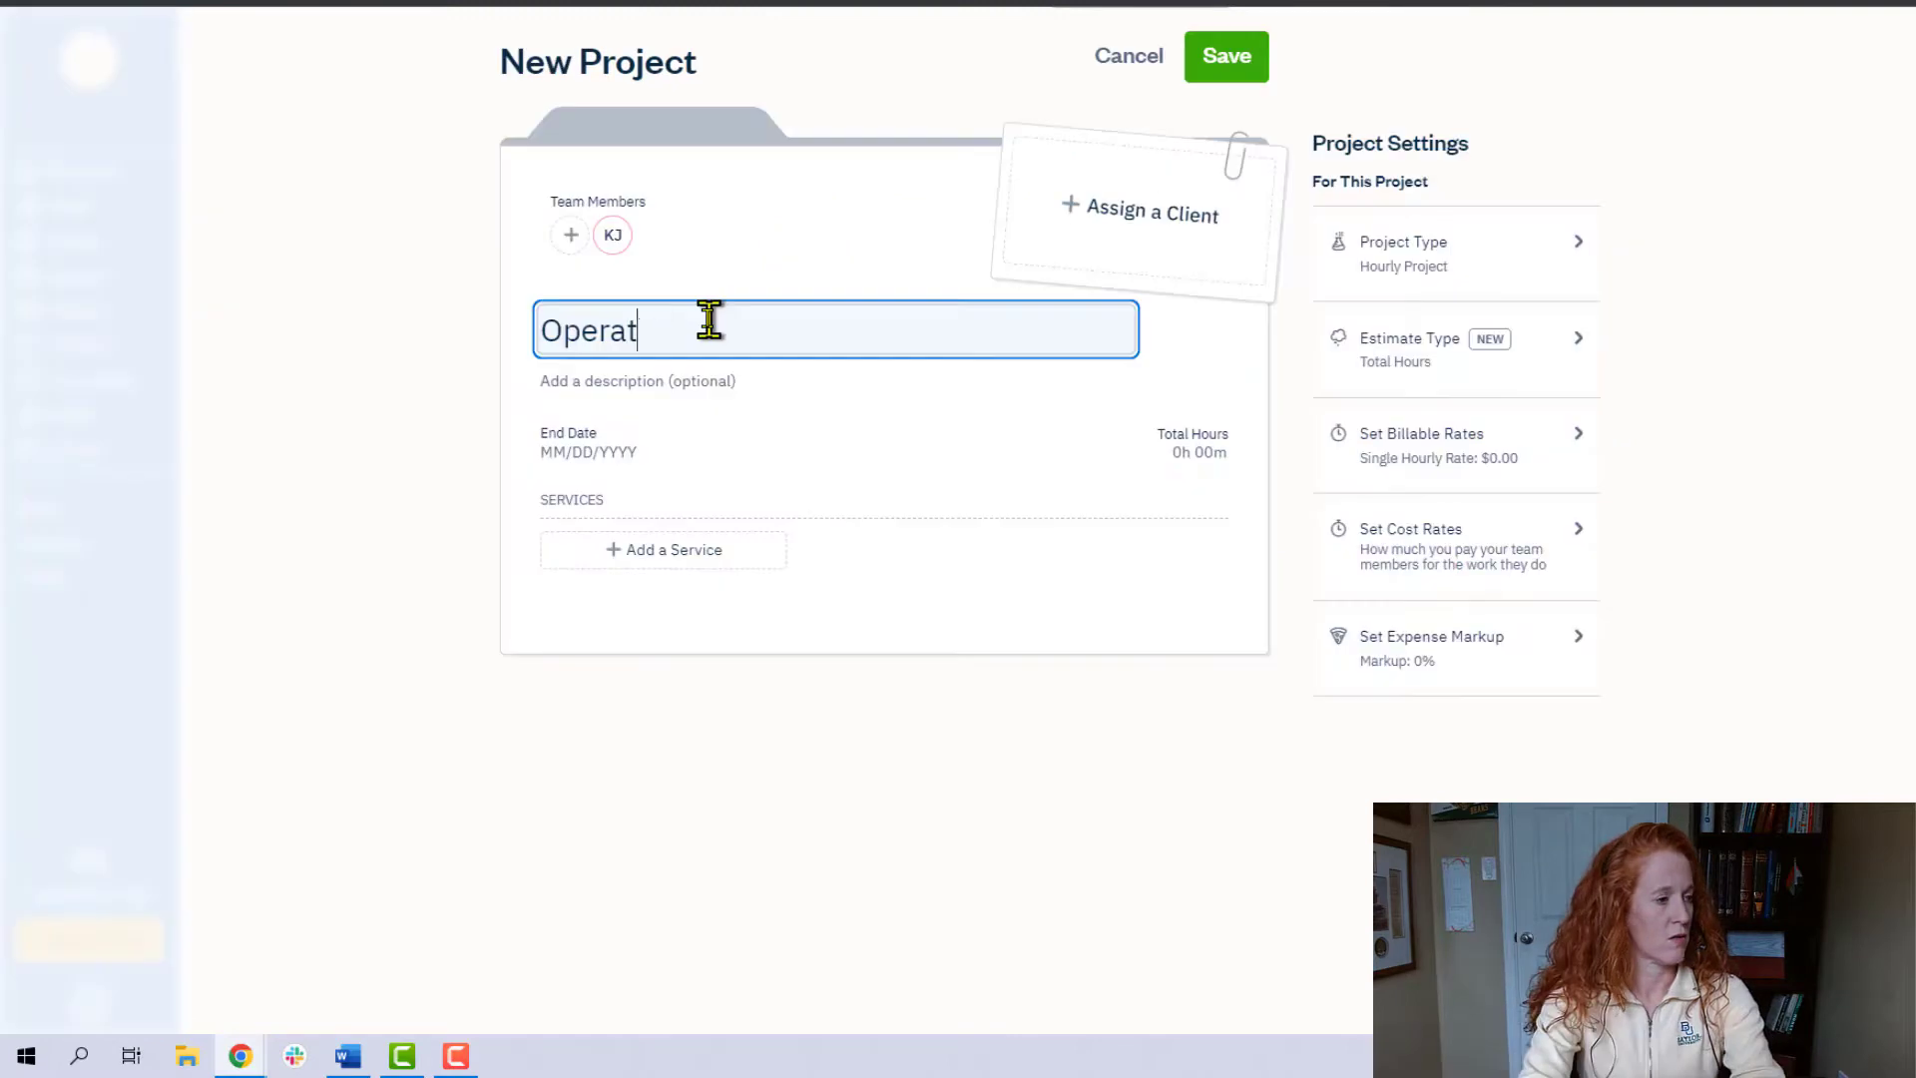
type("ion H")
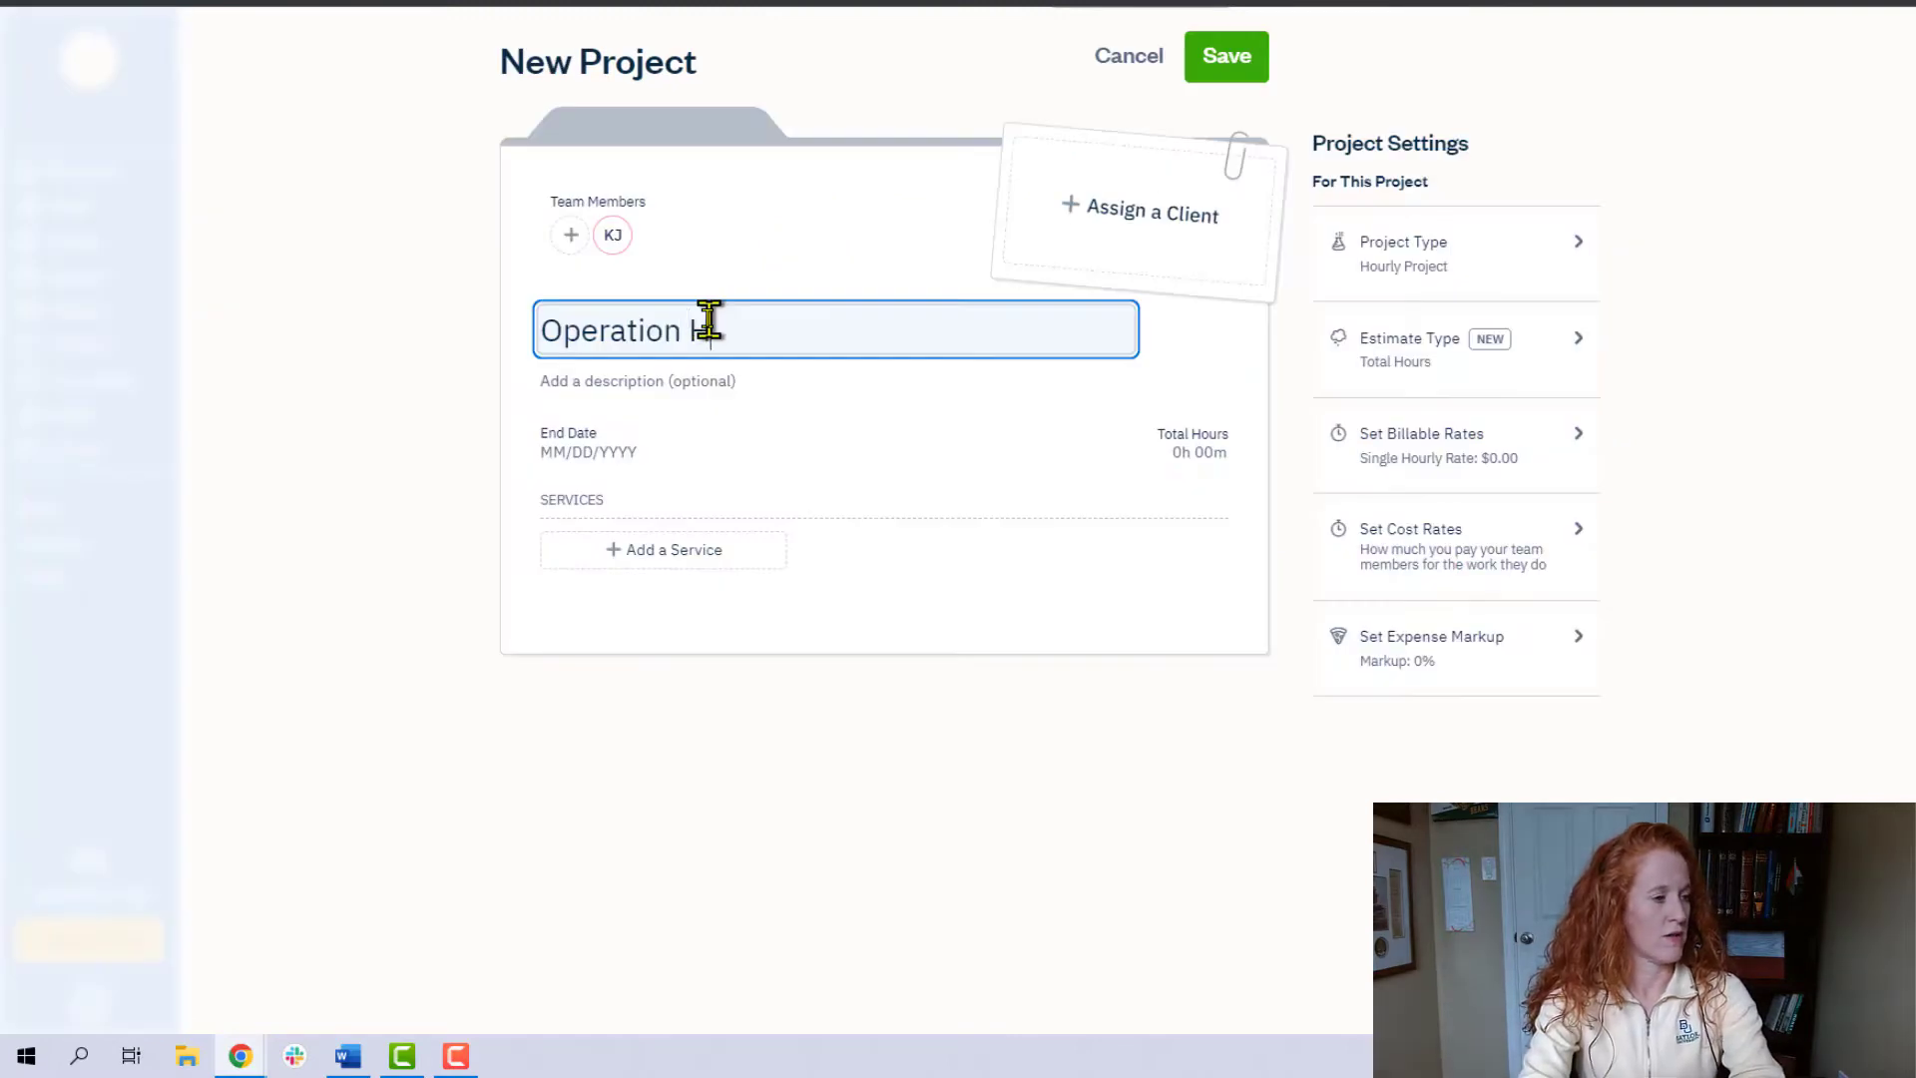
type("eisman")
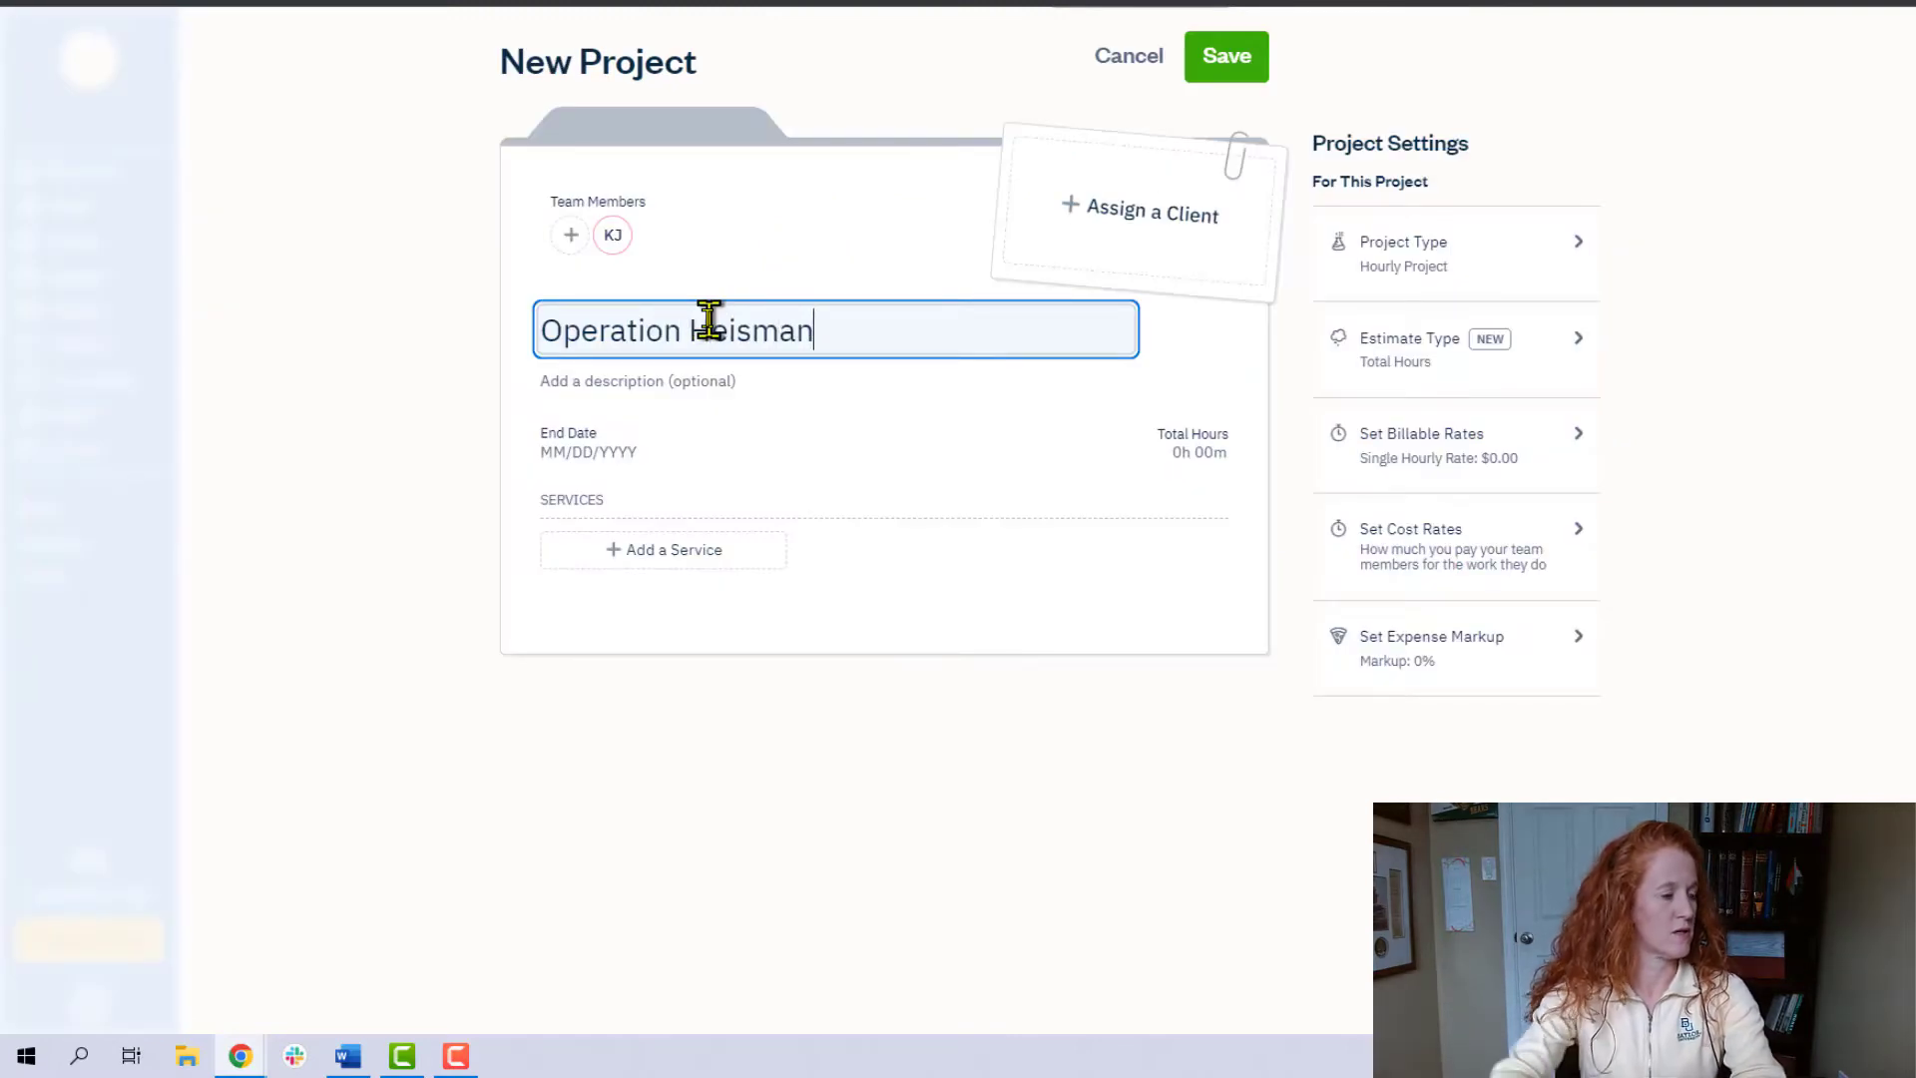
left_click(1147, 214)
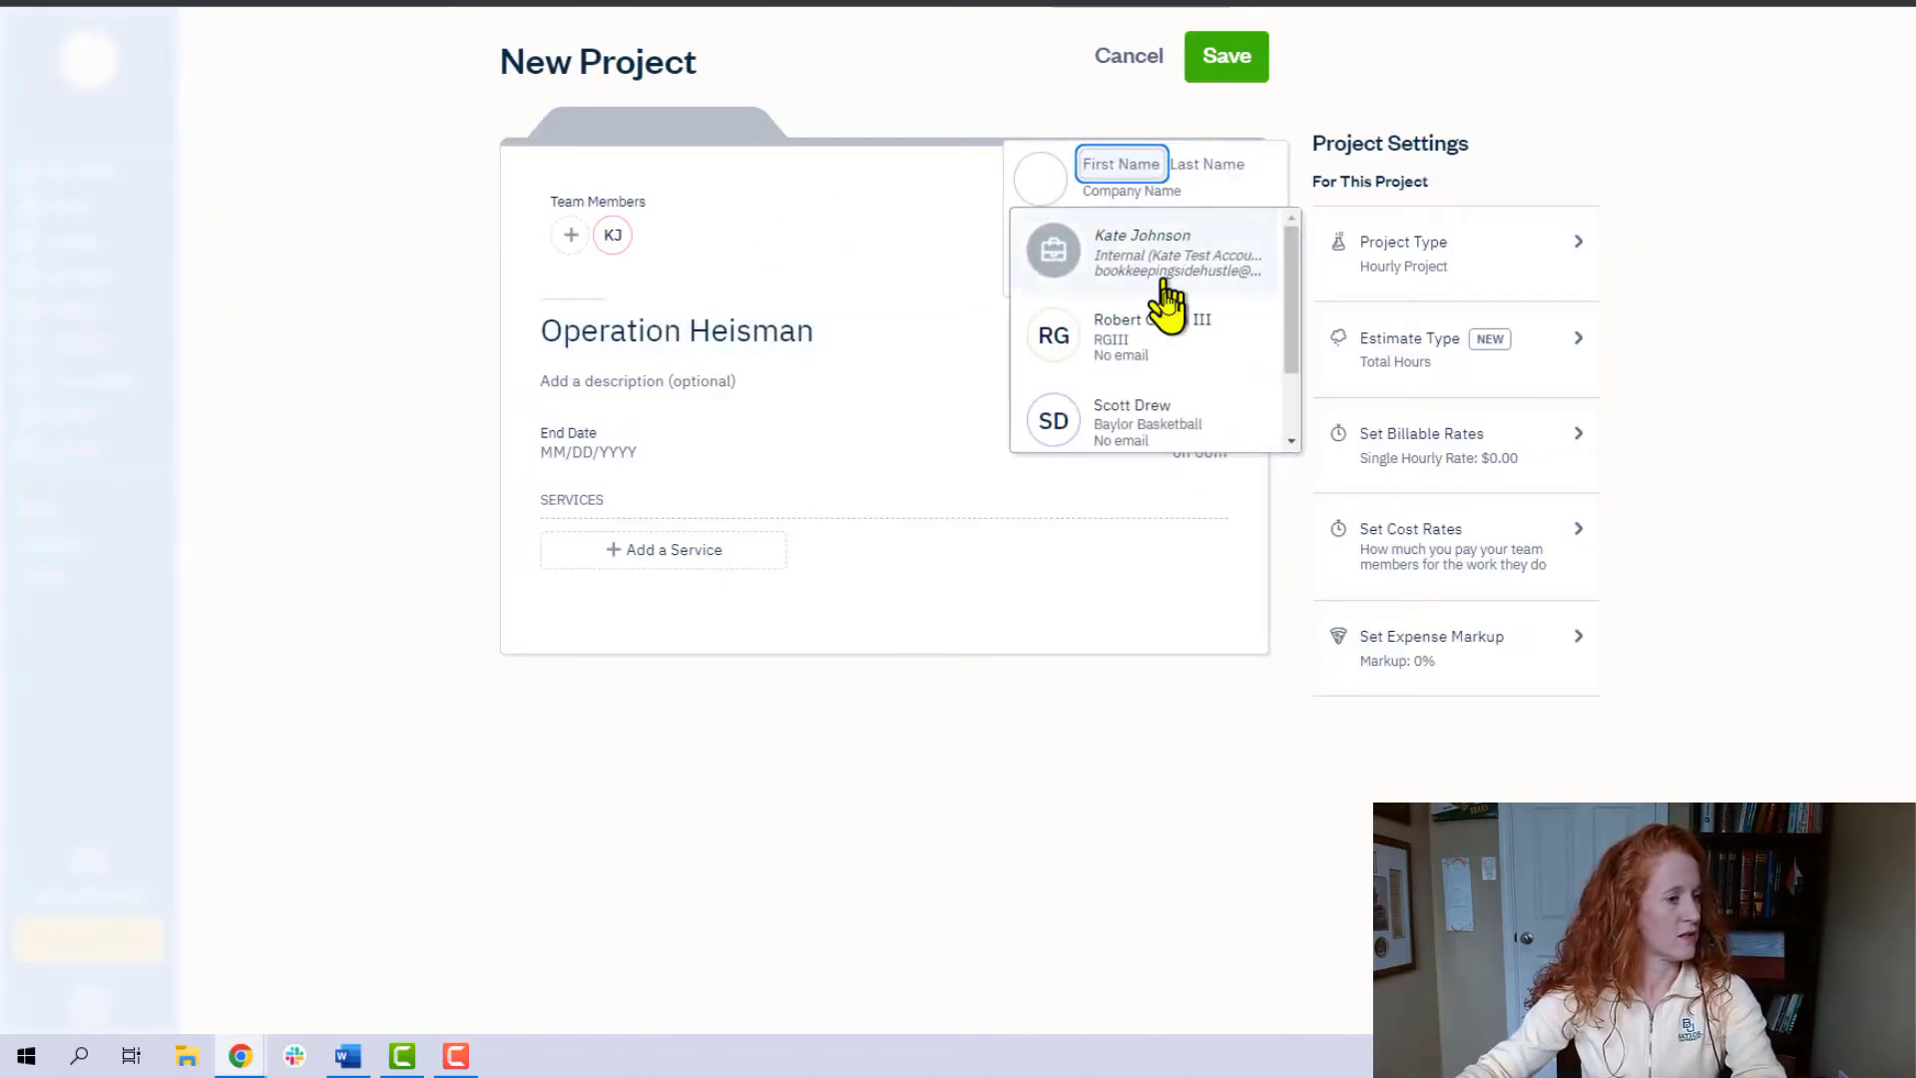
left_click(1162, 351)
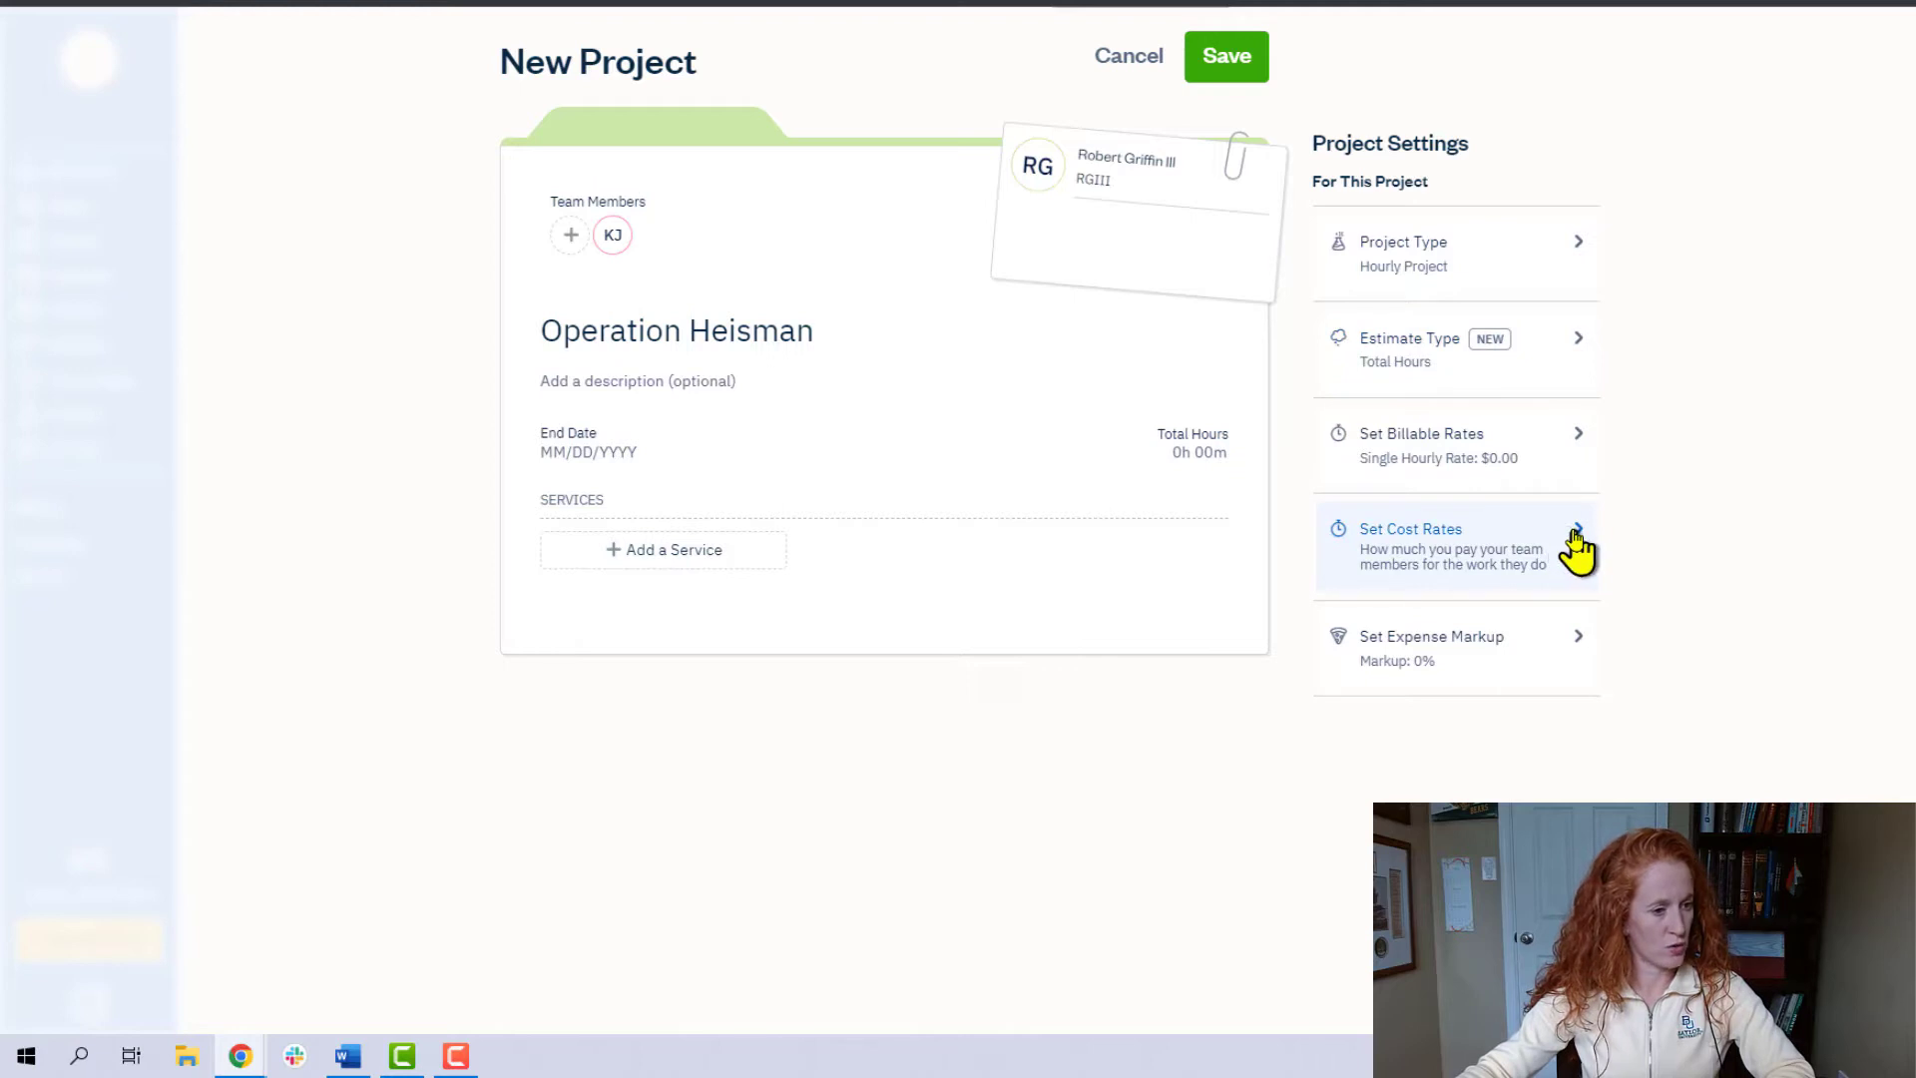
- Set the project's expense markup to 3.5% of the expense grand total and save the project
left_click(1562, 648)
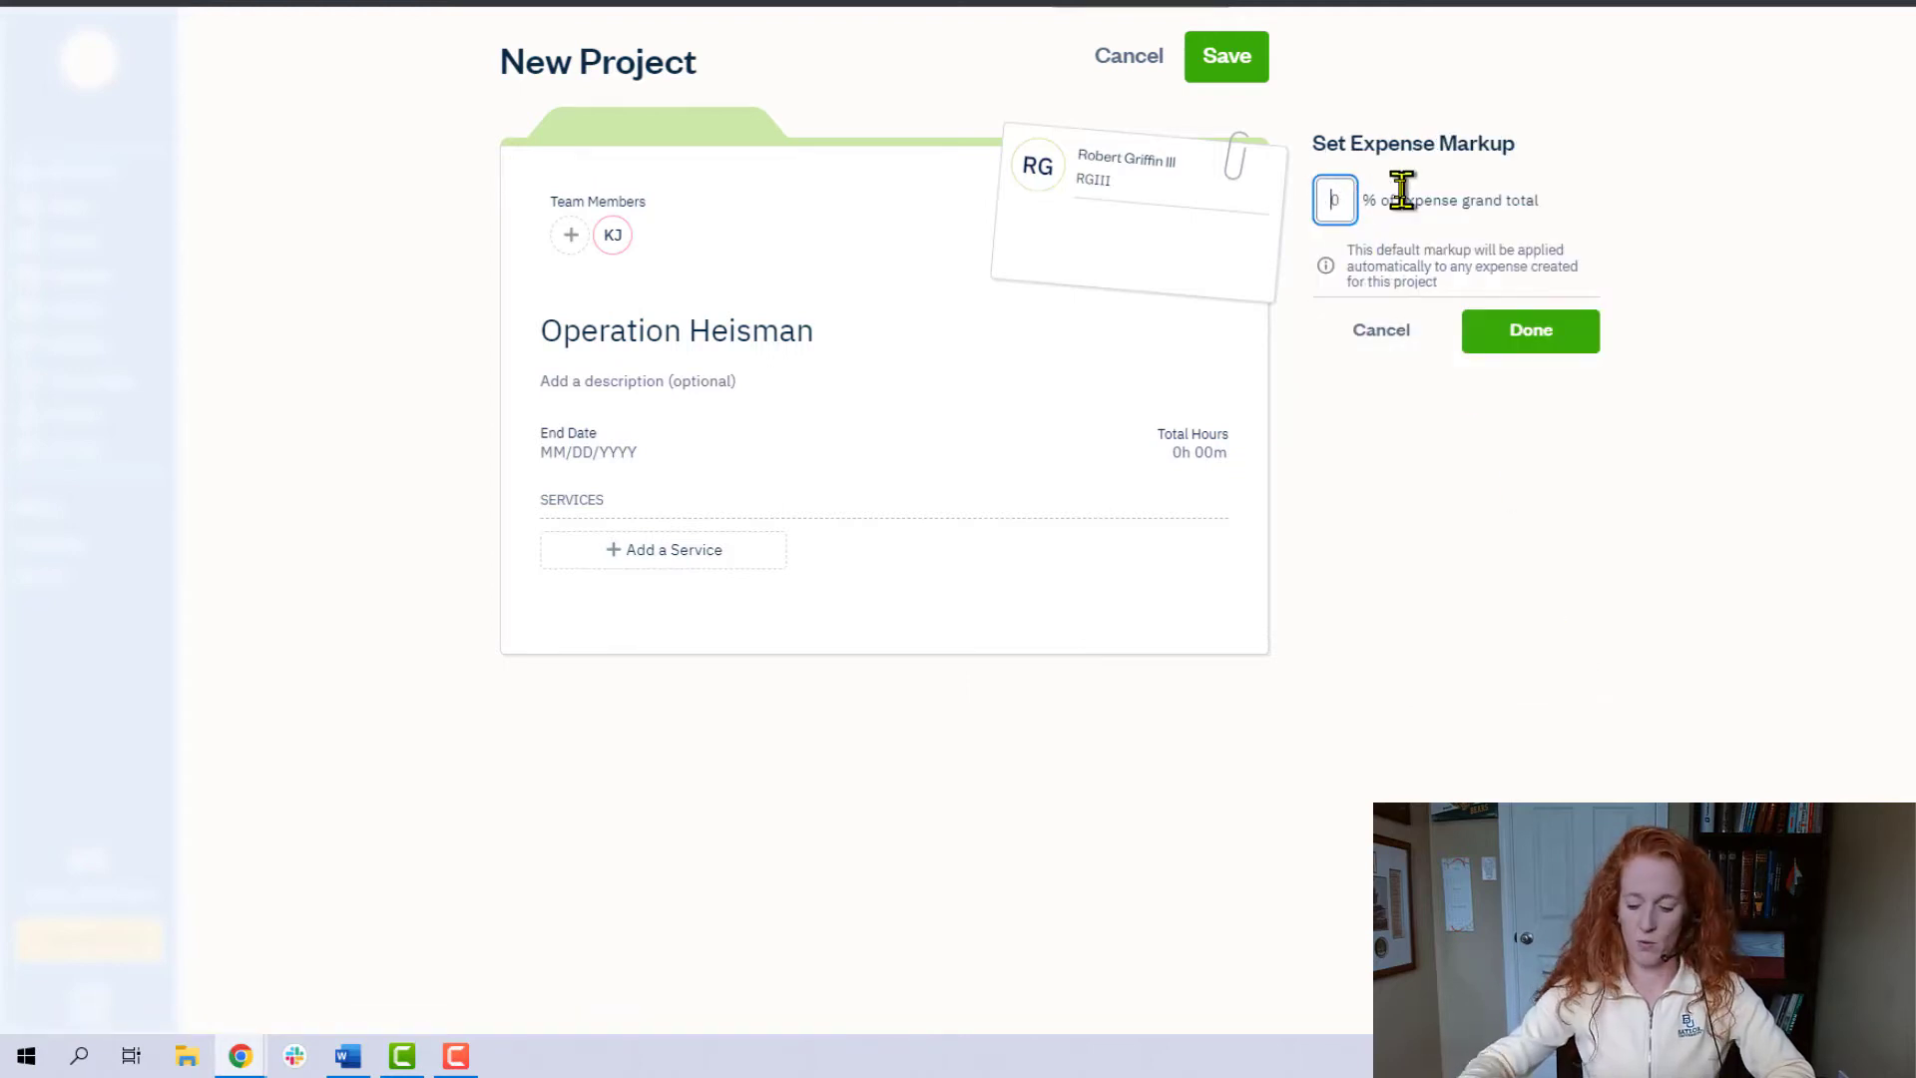
type("3.5")
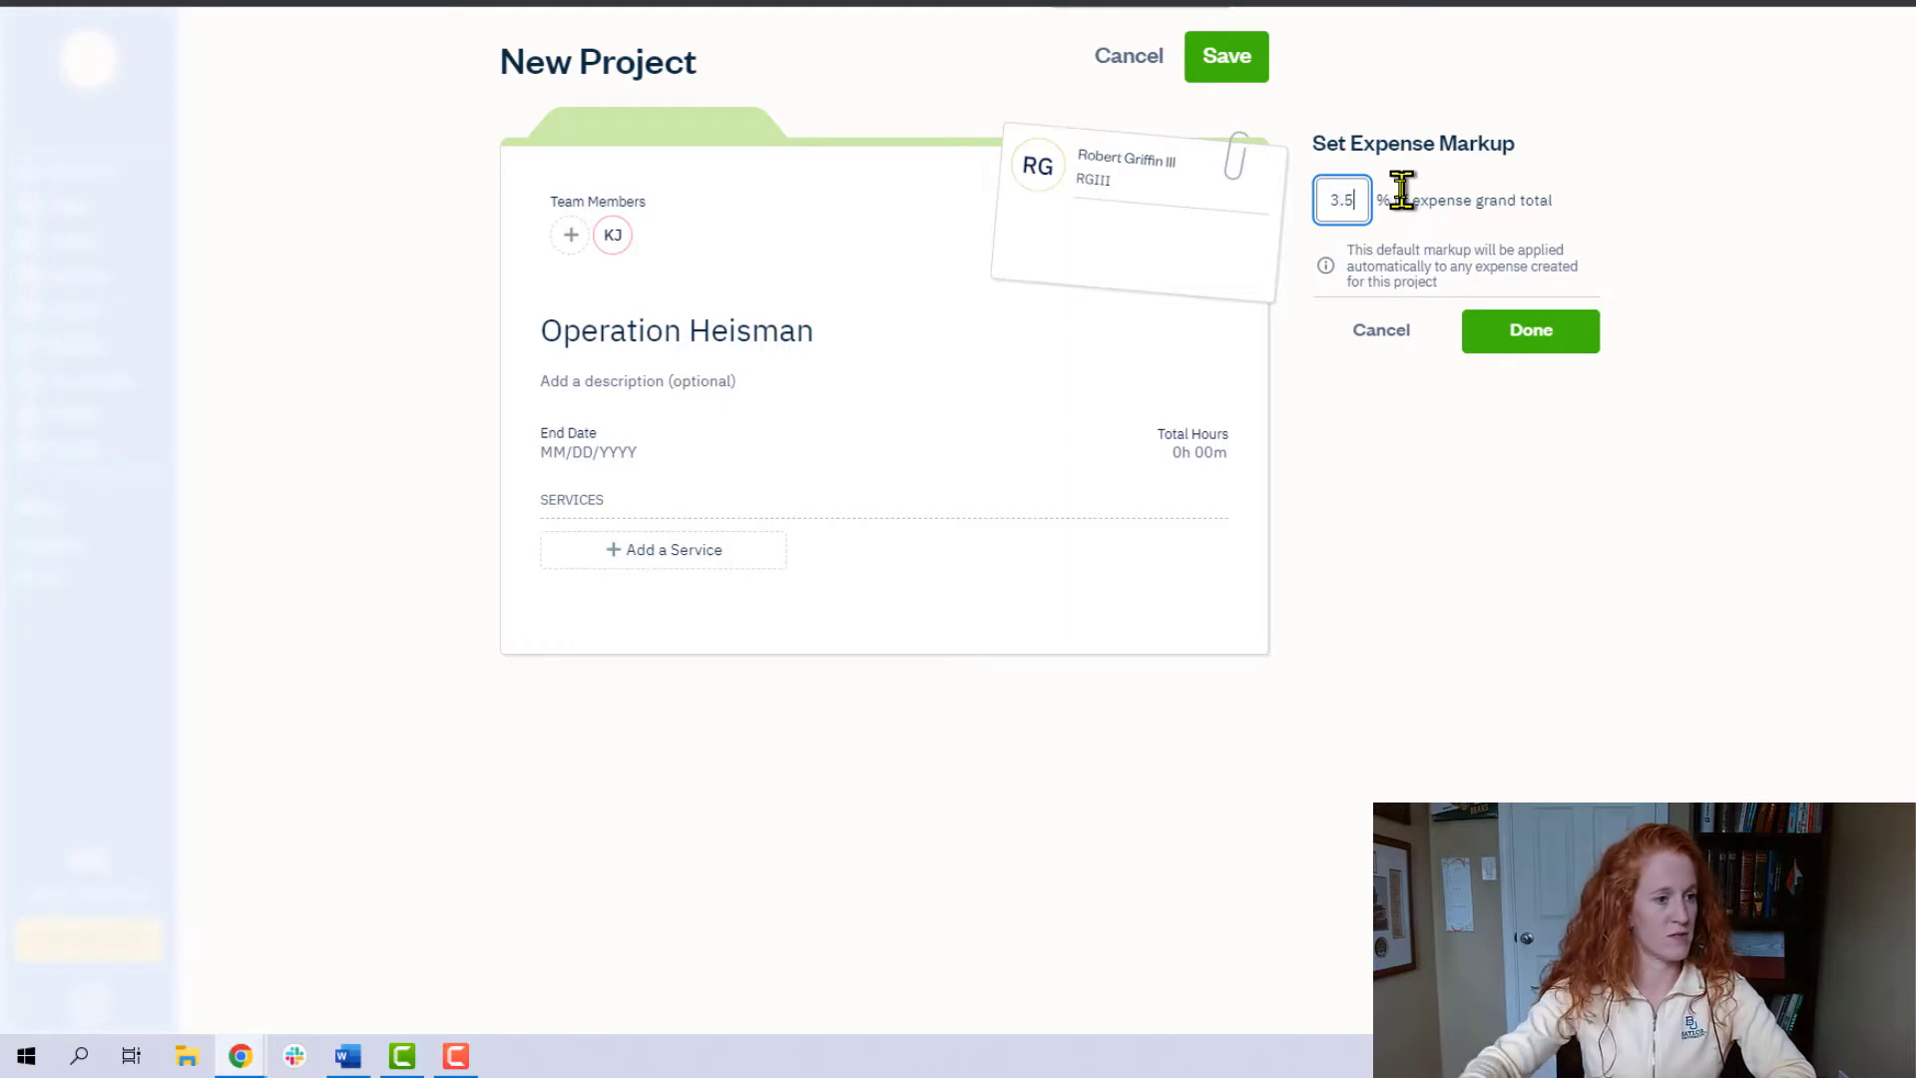
left_click(1521, 234)
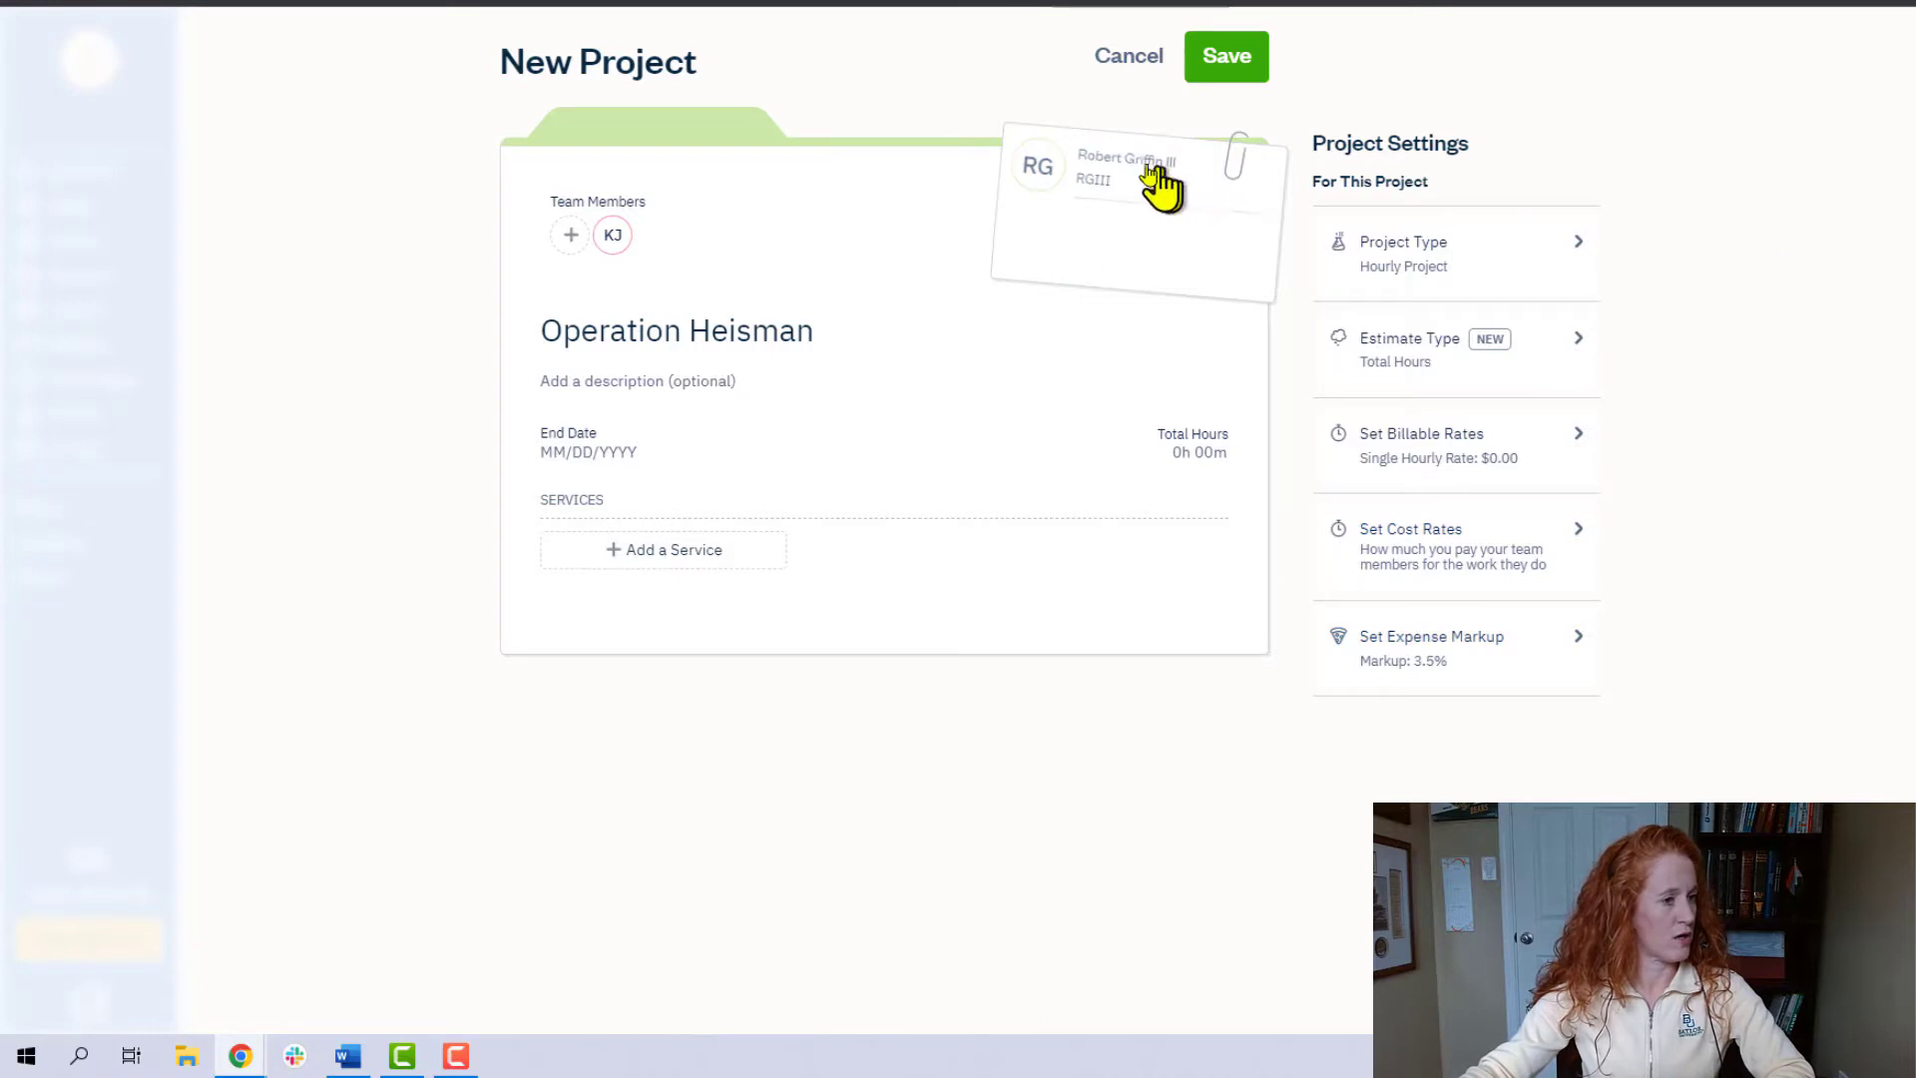
left_click(1231, 74)
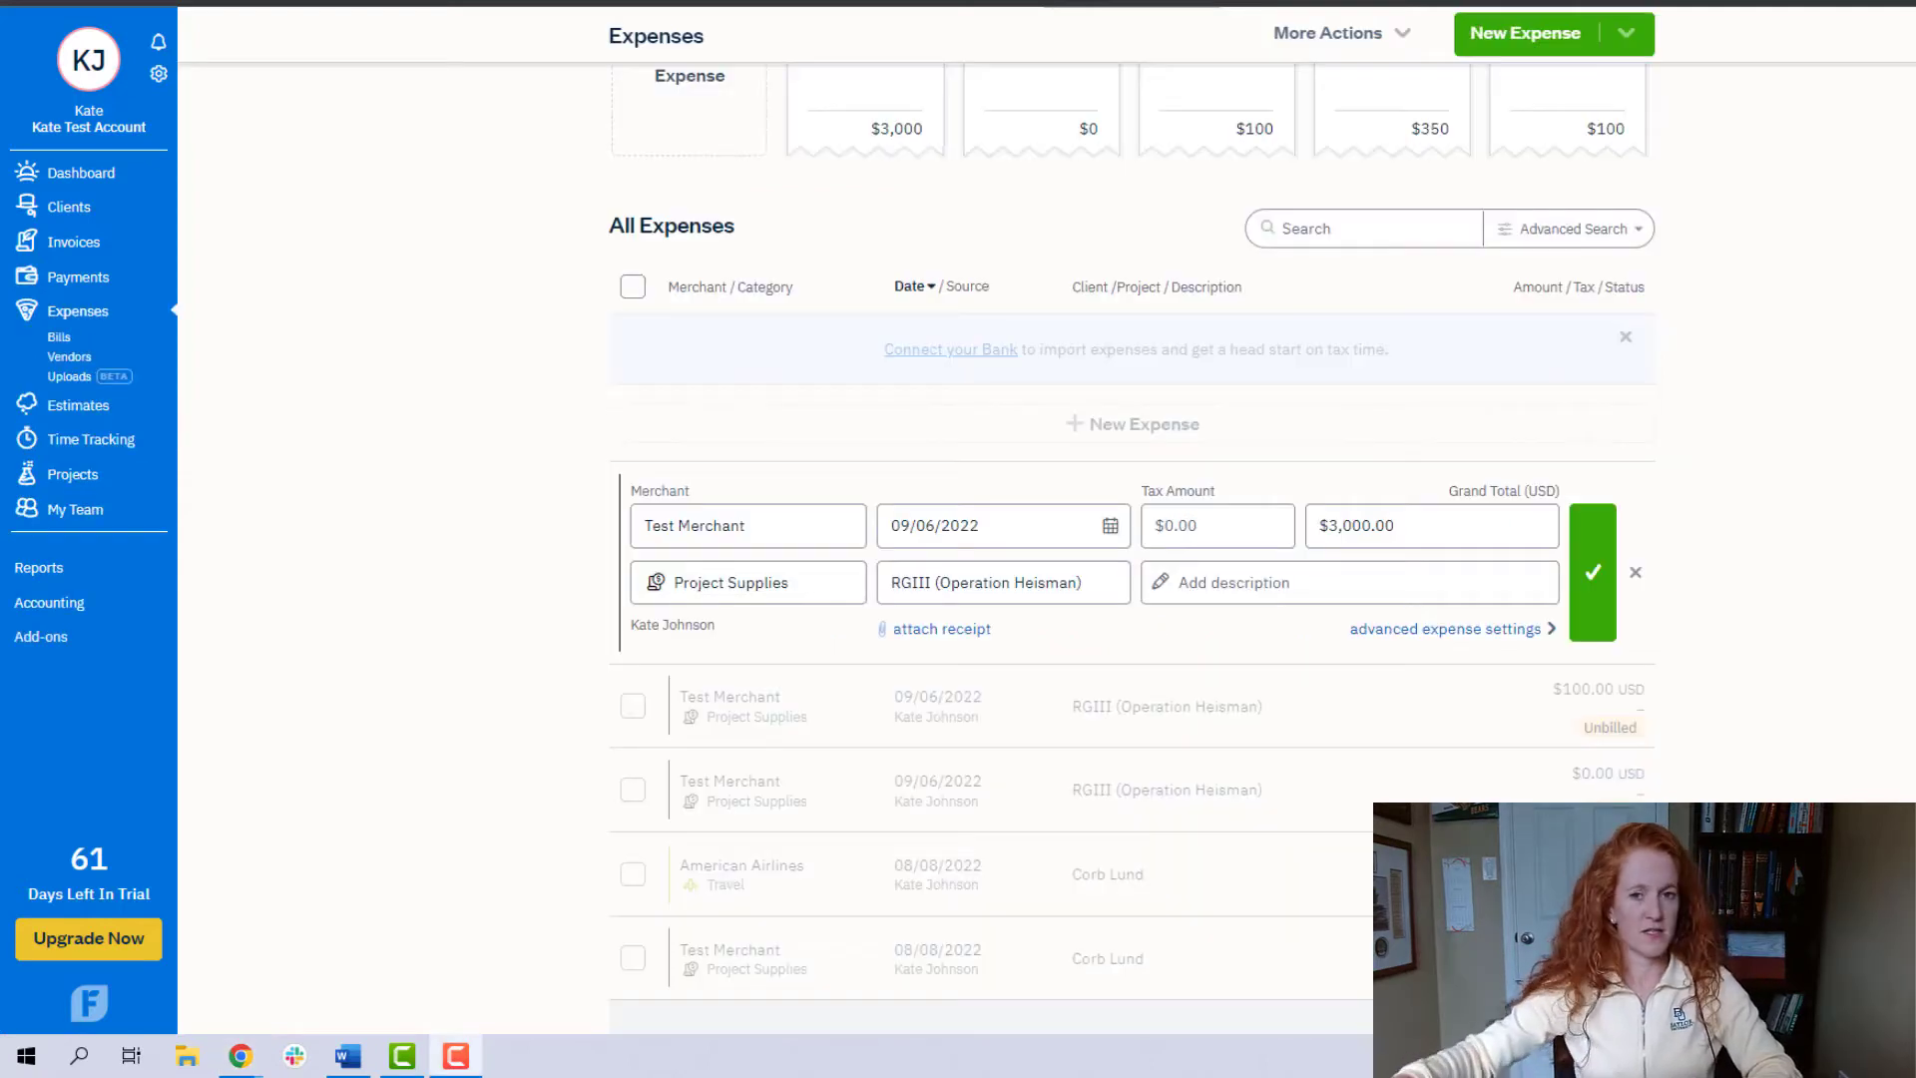
- Save the $3,000.00 Test Merchant expense under RGIII (Operation Heisman), and set the $0.00 Test Merchant expense's grand total to $200
left_click(1081, 582)
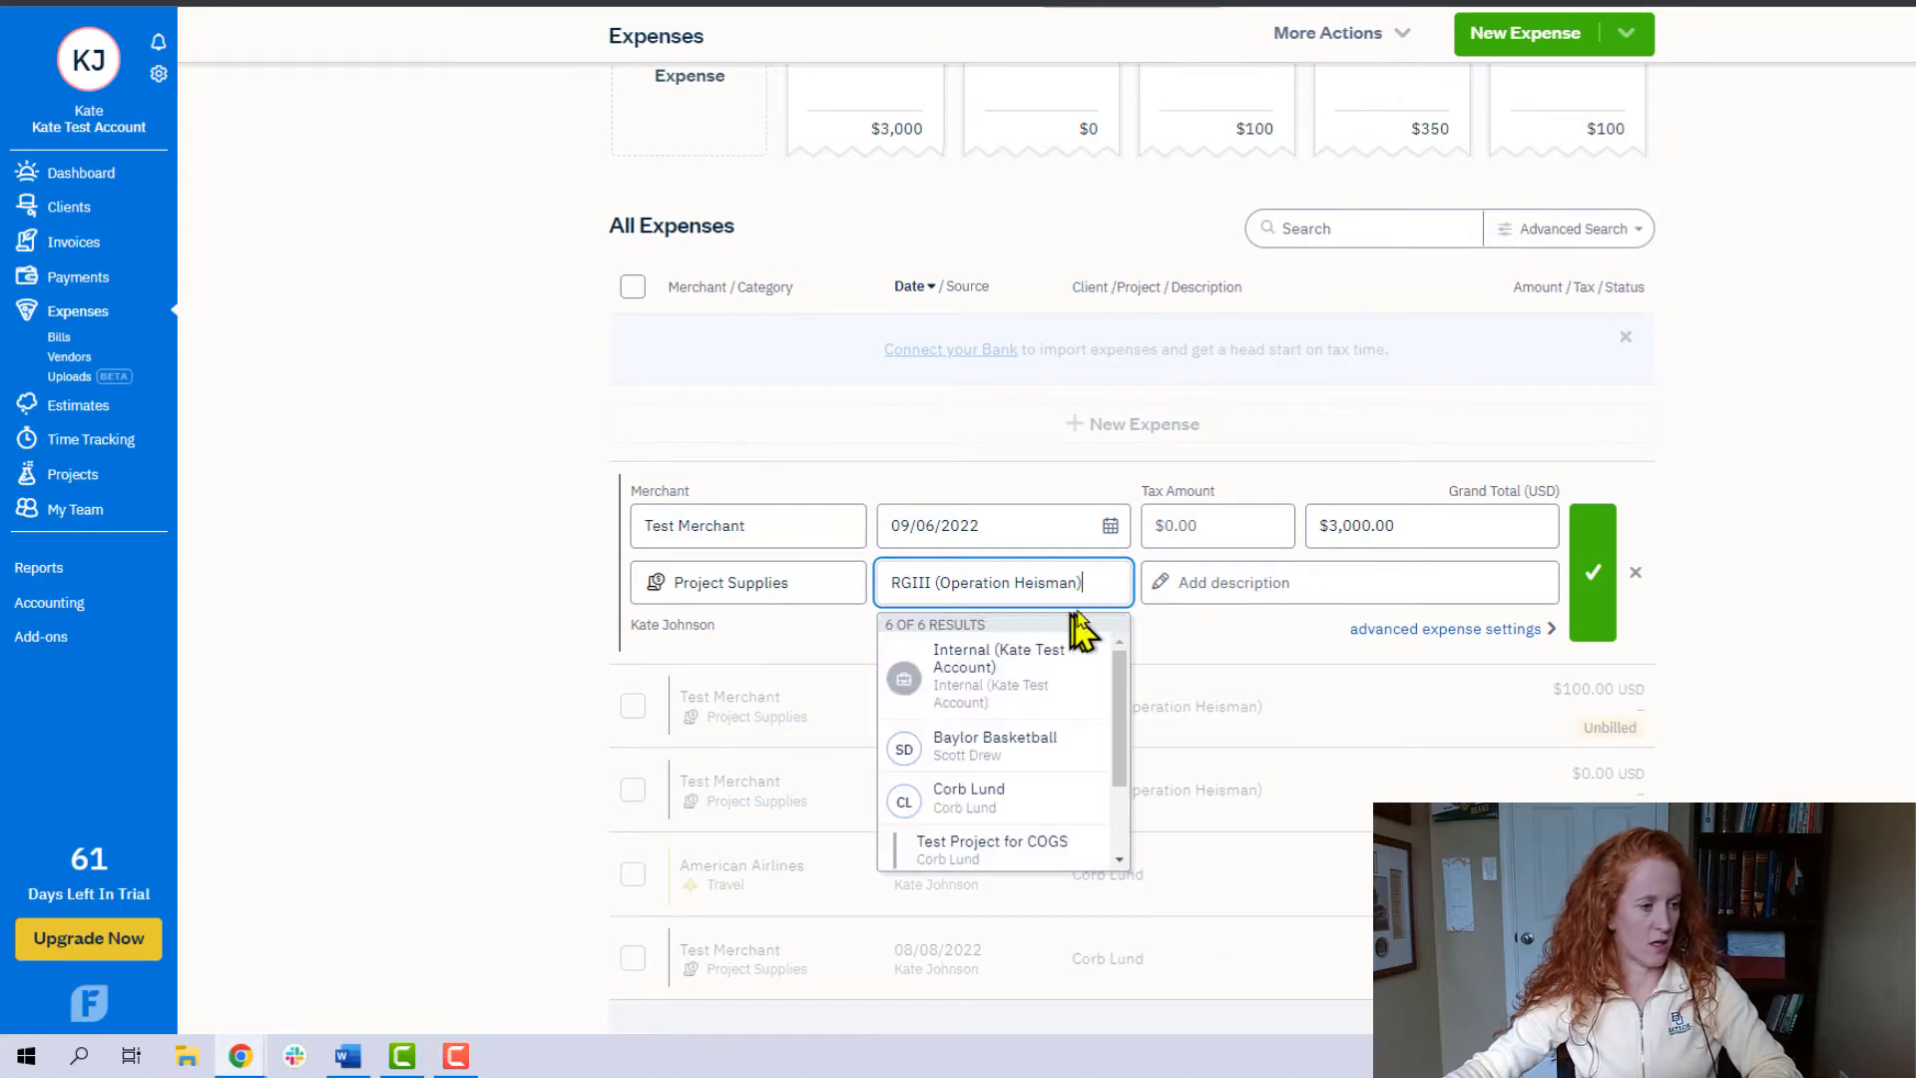
left_click(1597, 572)
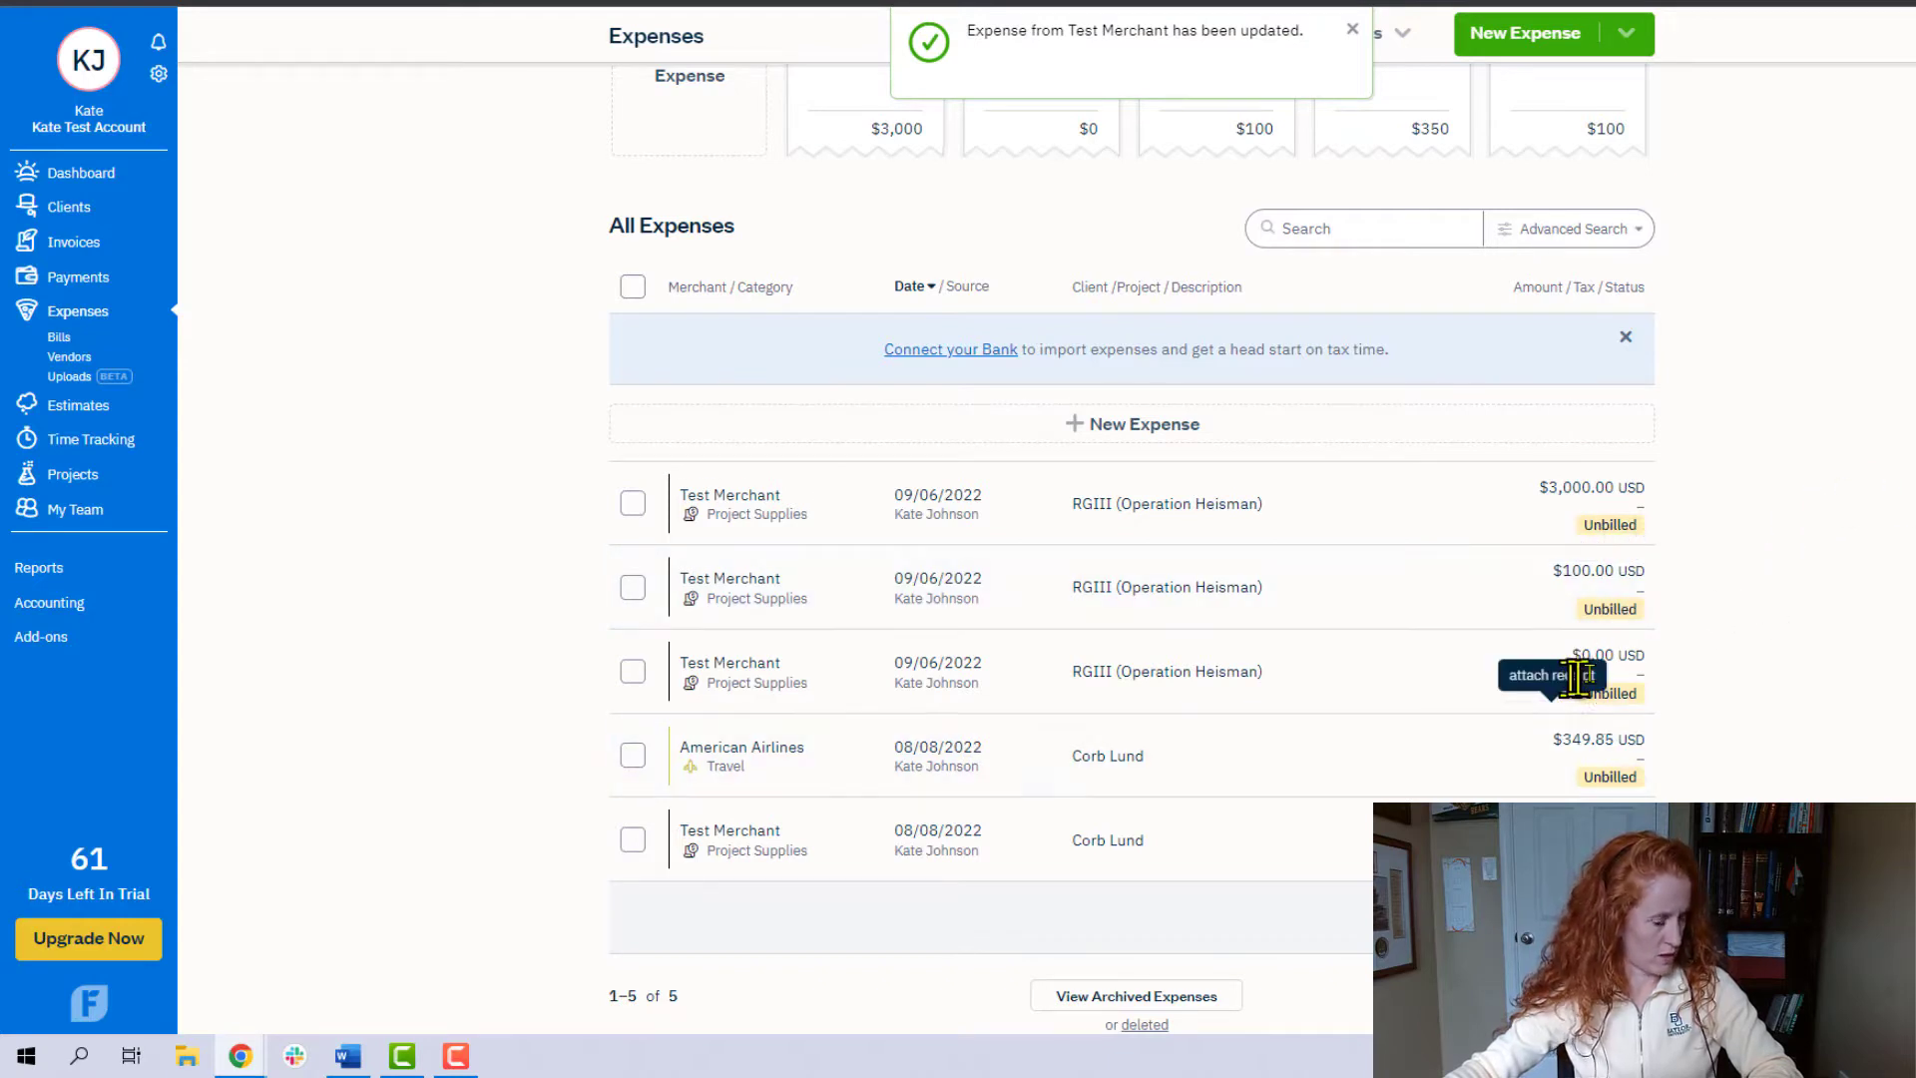
left_click(1285, 678)
left_click(1402, 691)
type("200")
key("Return")
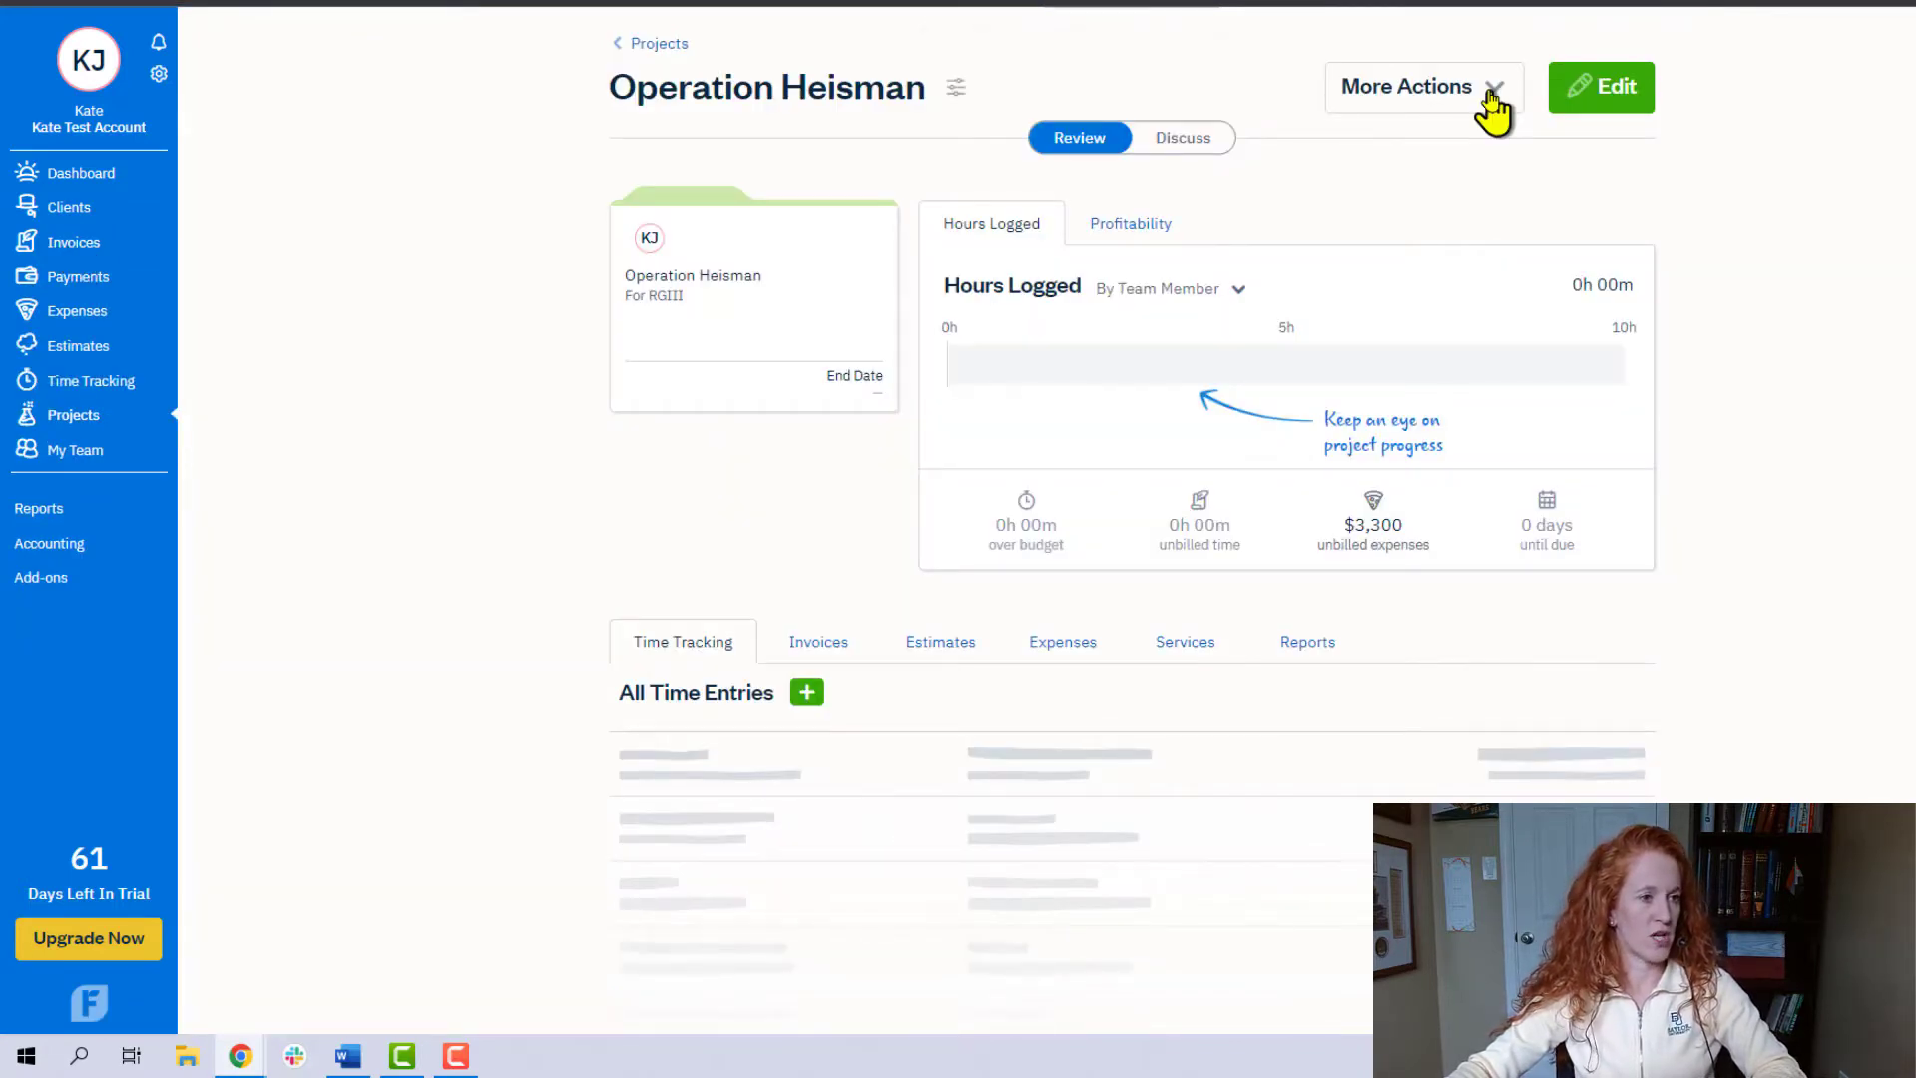
- Generate an invoice from the Operation Heisman project, including all its unbilled expenses with the detailed time entry format
left_click(1494, 100)
left_click(1469, 152)
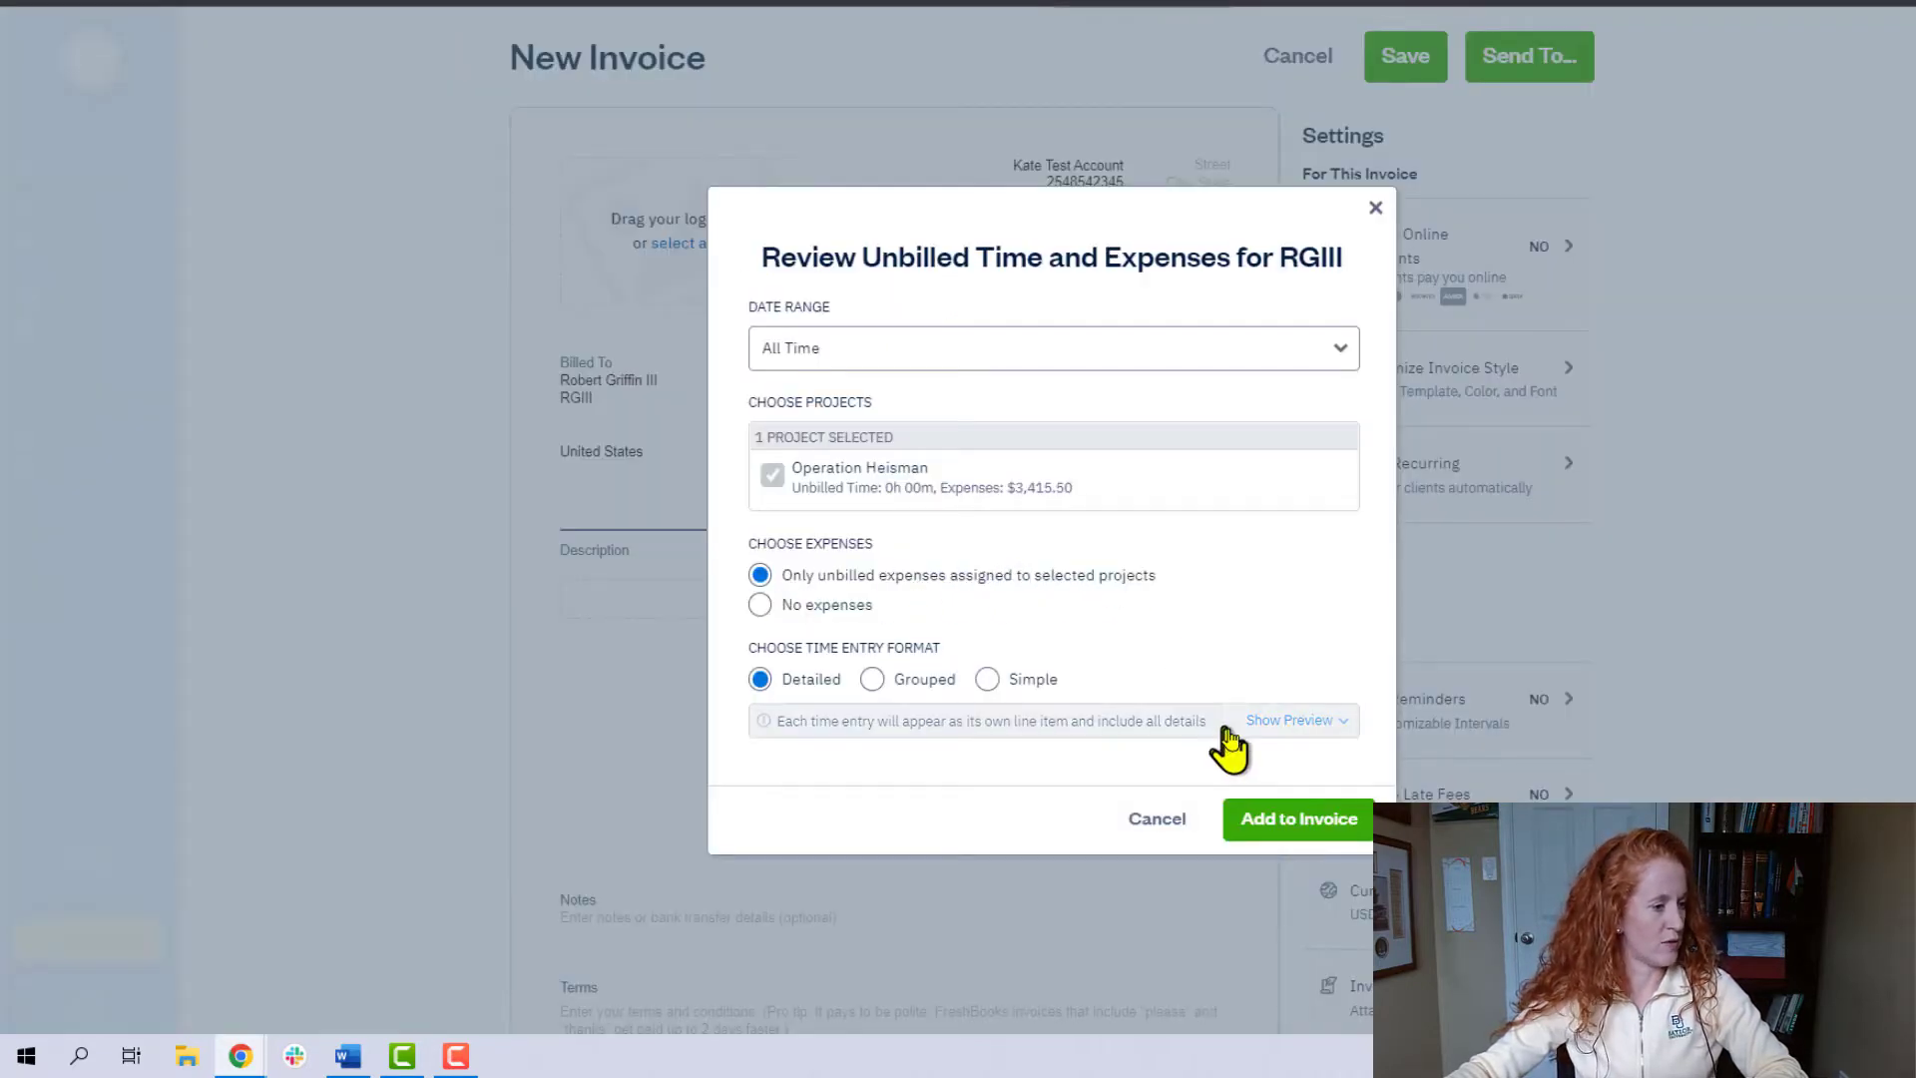
left_click(1294, 820)
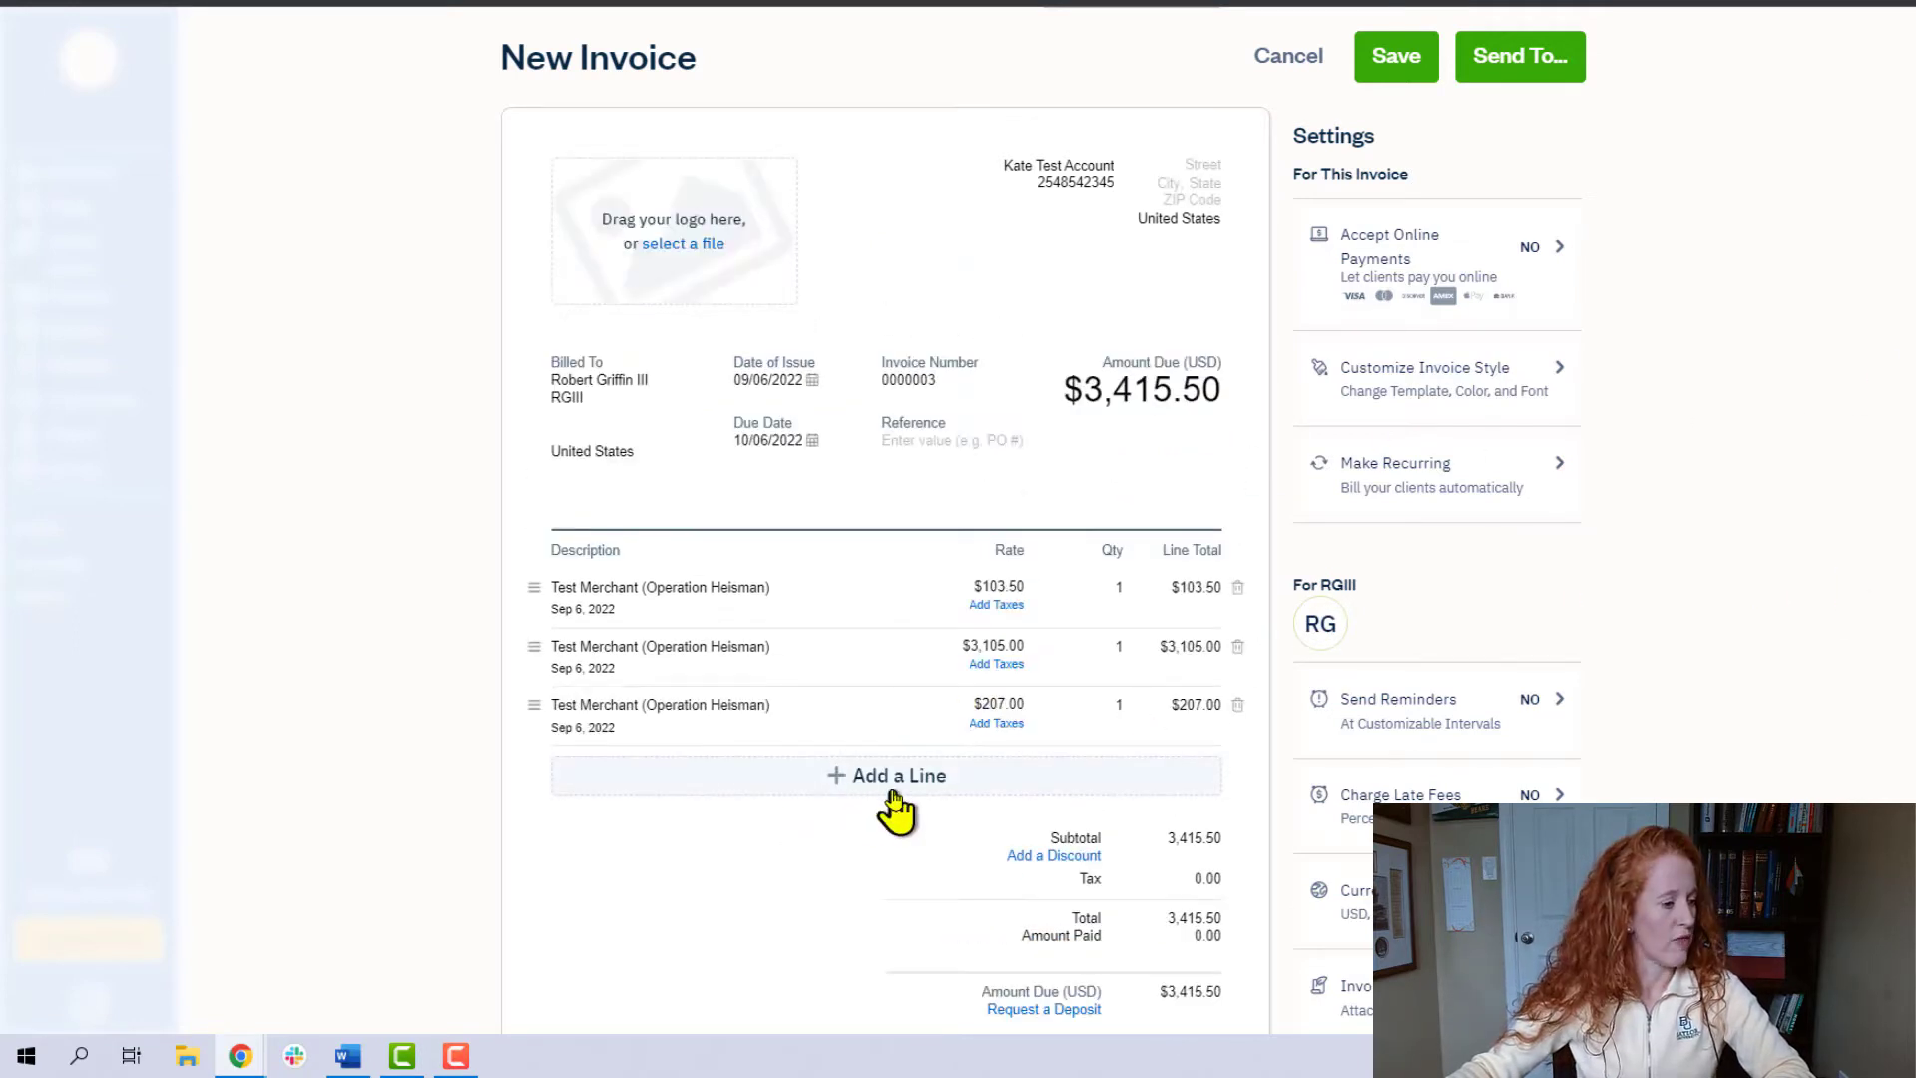
- Add an Awesome Service line to the invoice with a rate of $1,000
left_click(913, 778)
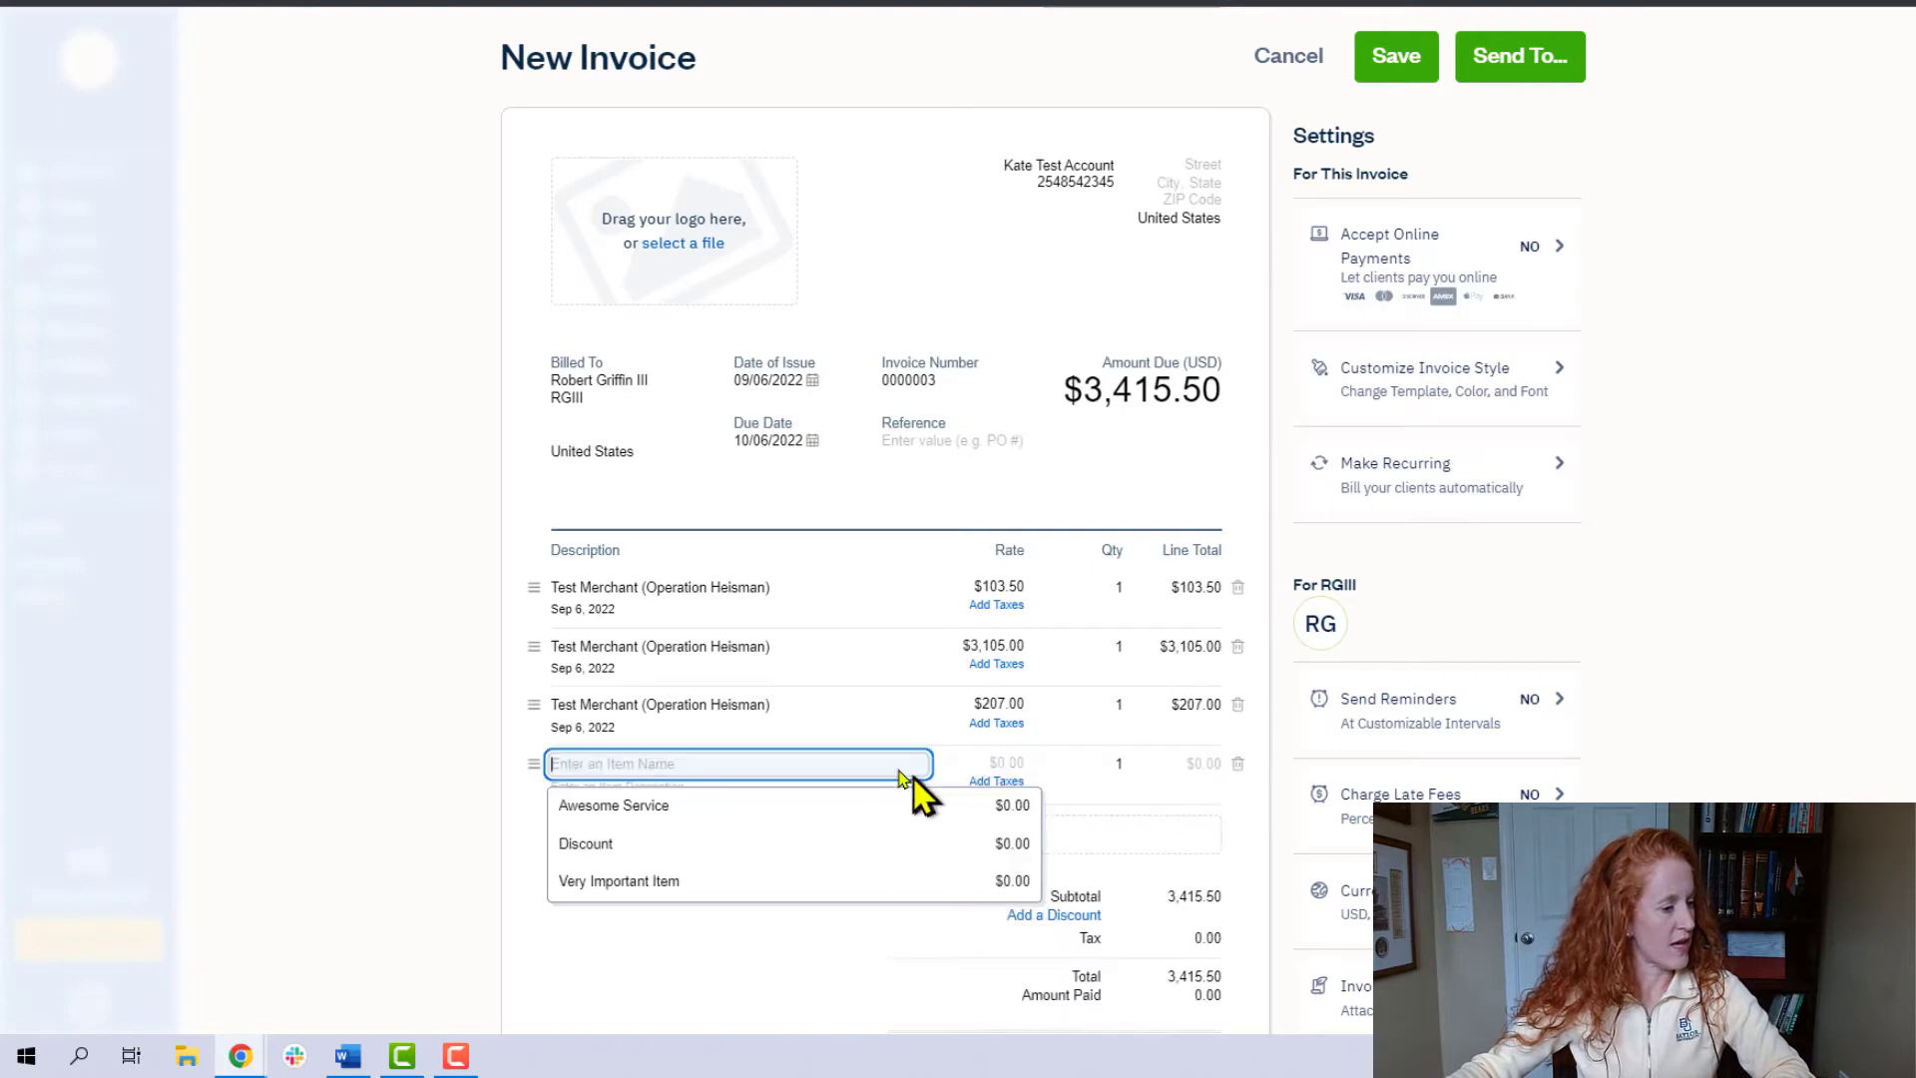
left_click(655, 806)
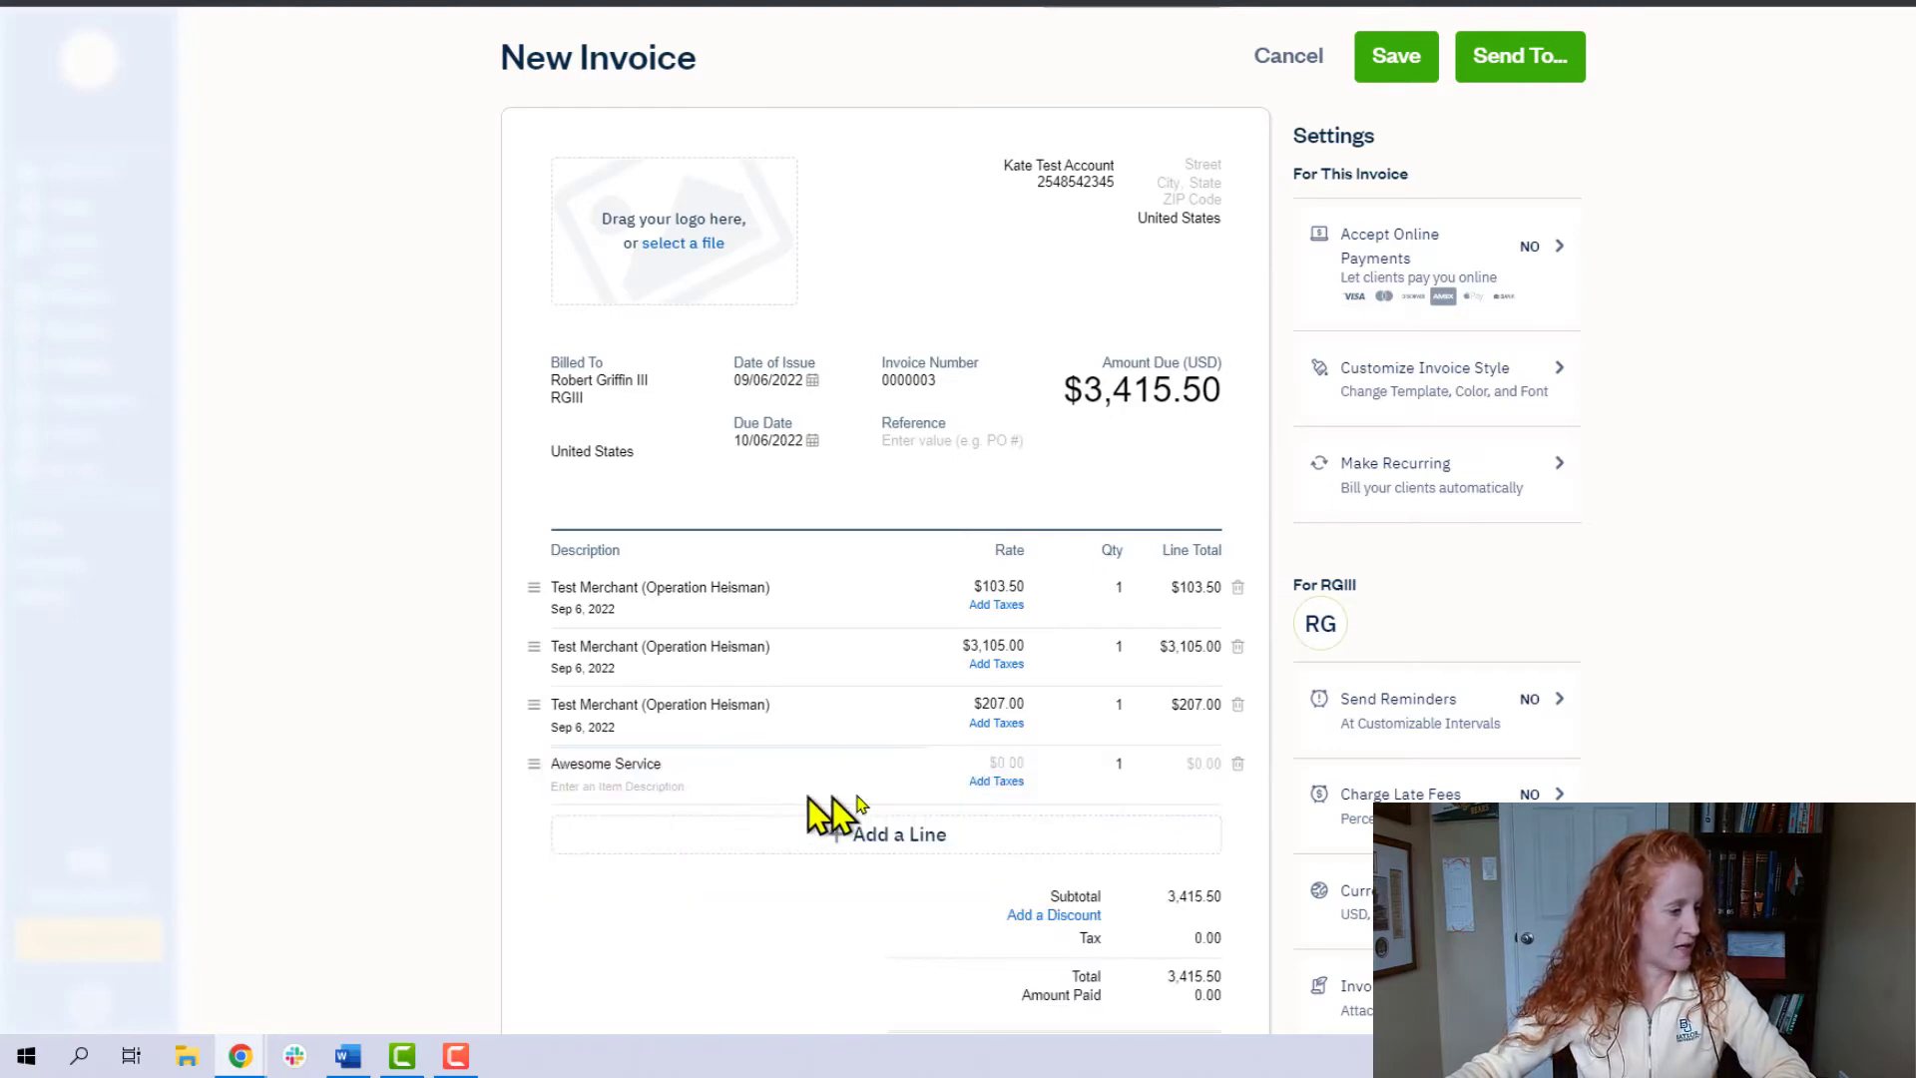
left_click(1010, 764)
type("1,00")
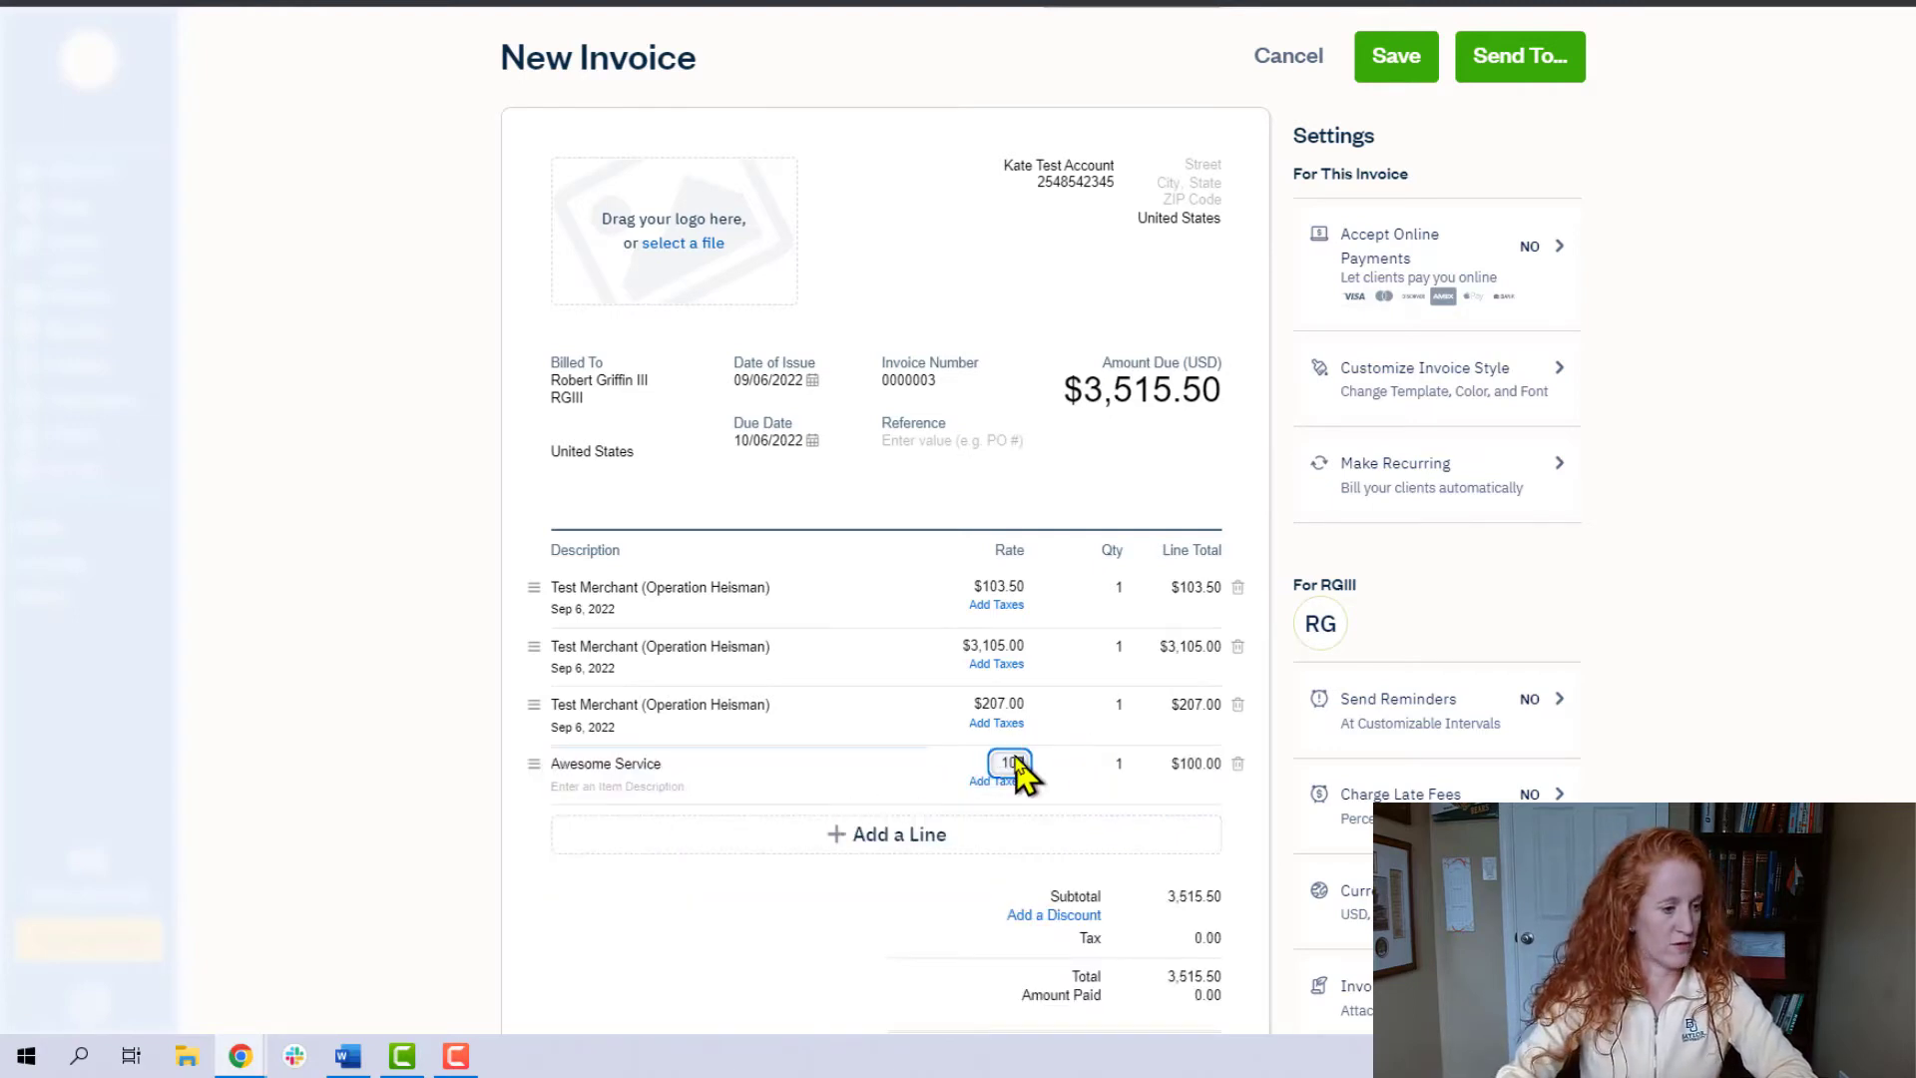
type("0")
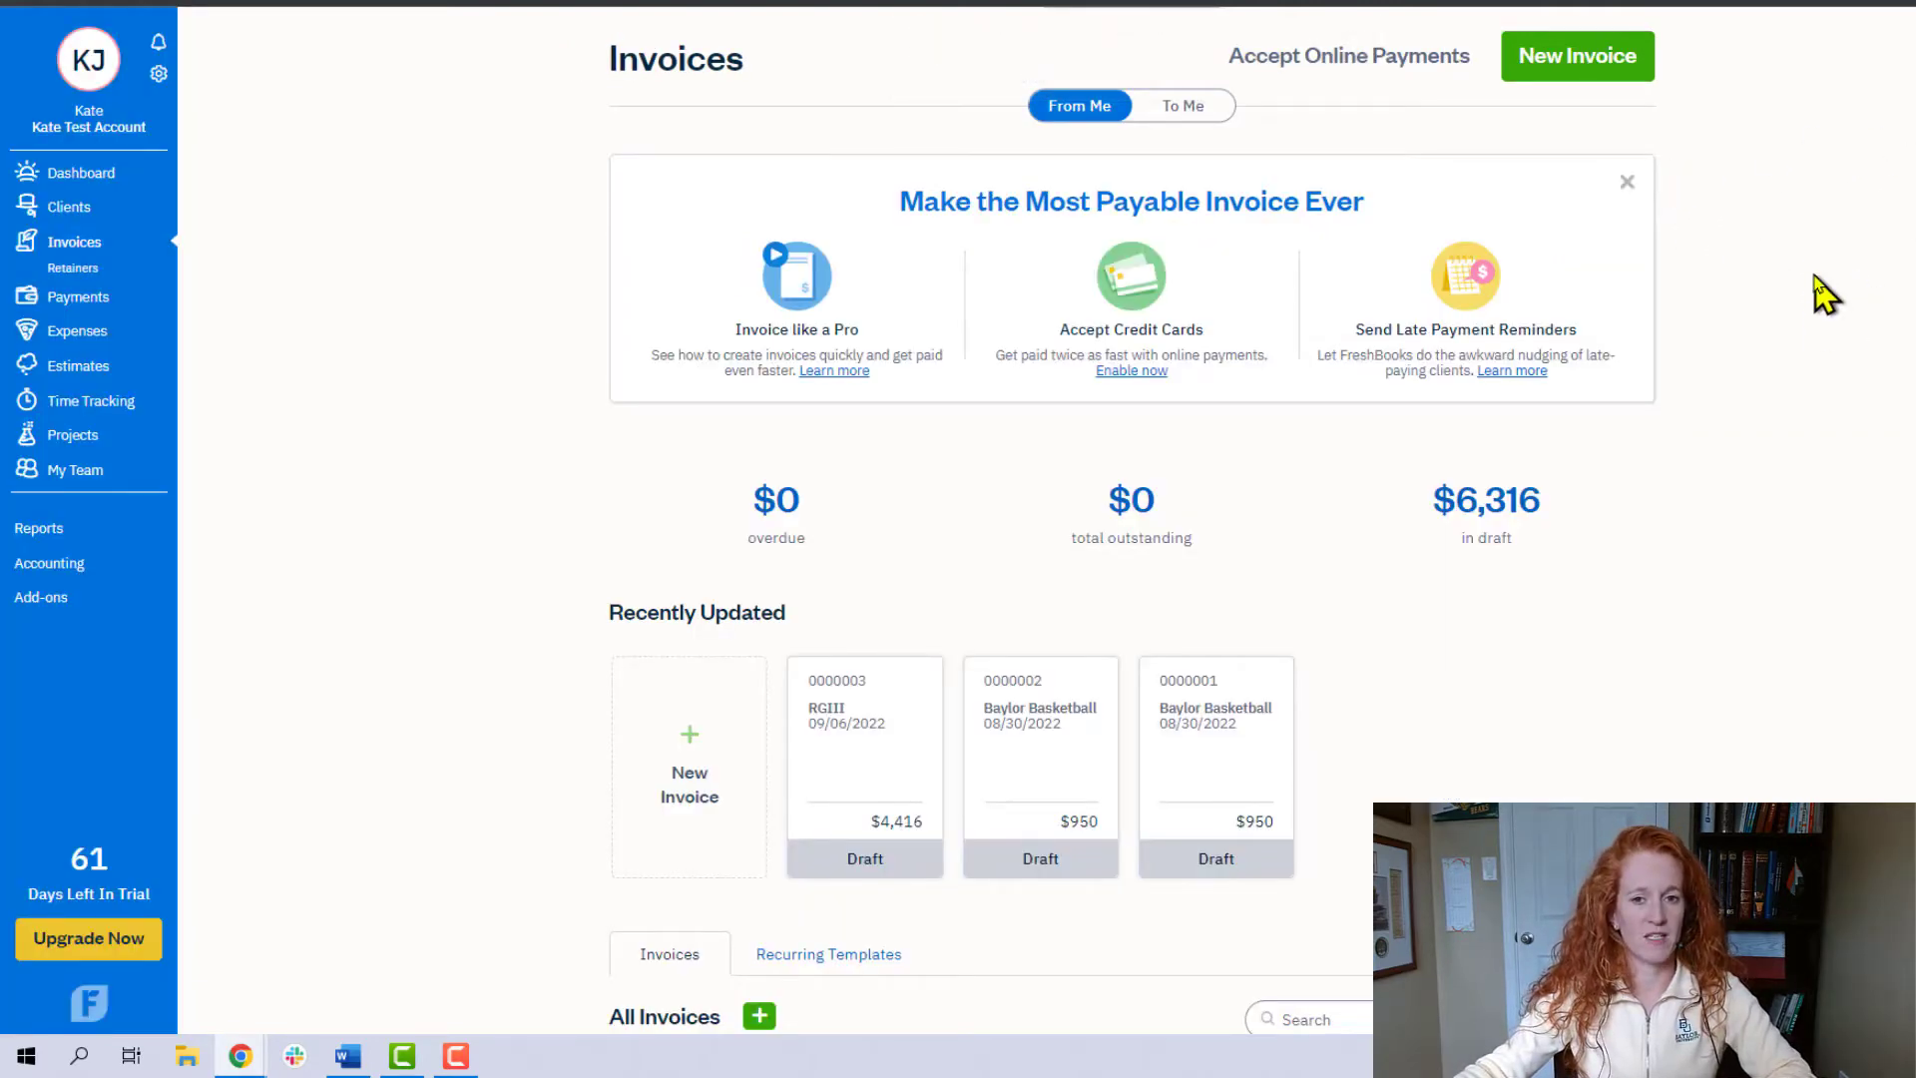
- Start a new blank invoice from the invoices overview
scroll(1821, 292, "down", 3)
scroll(1821, 292, "up", 3)
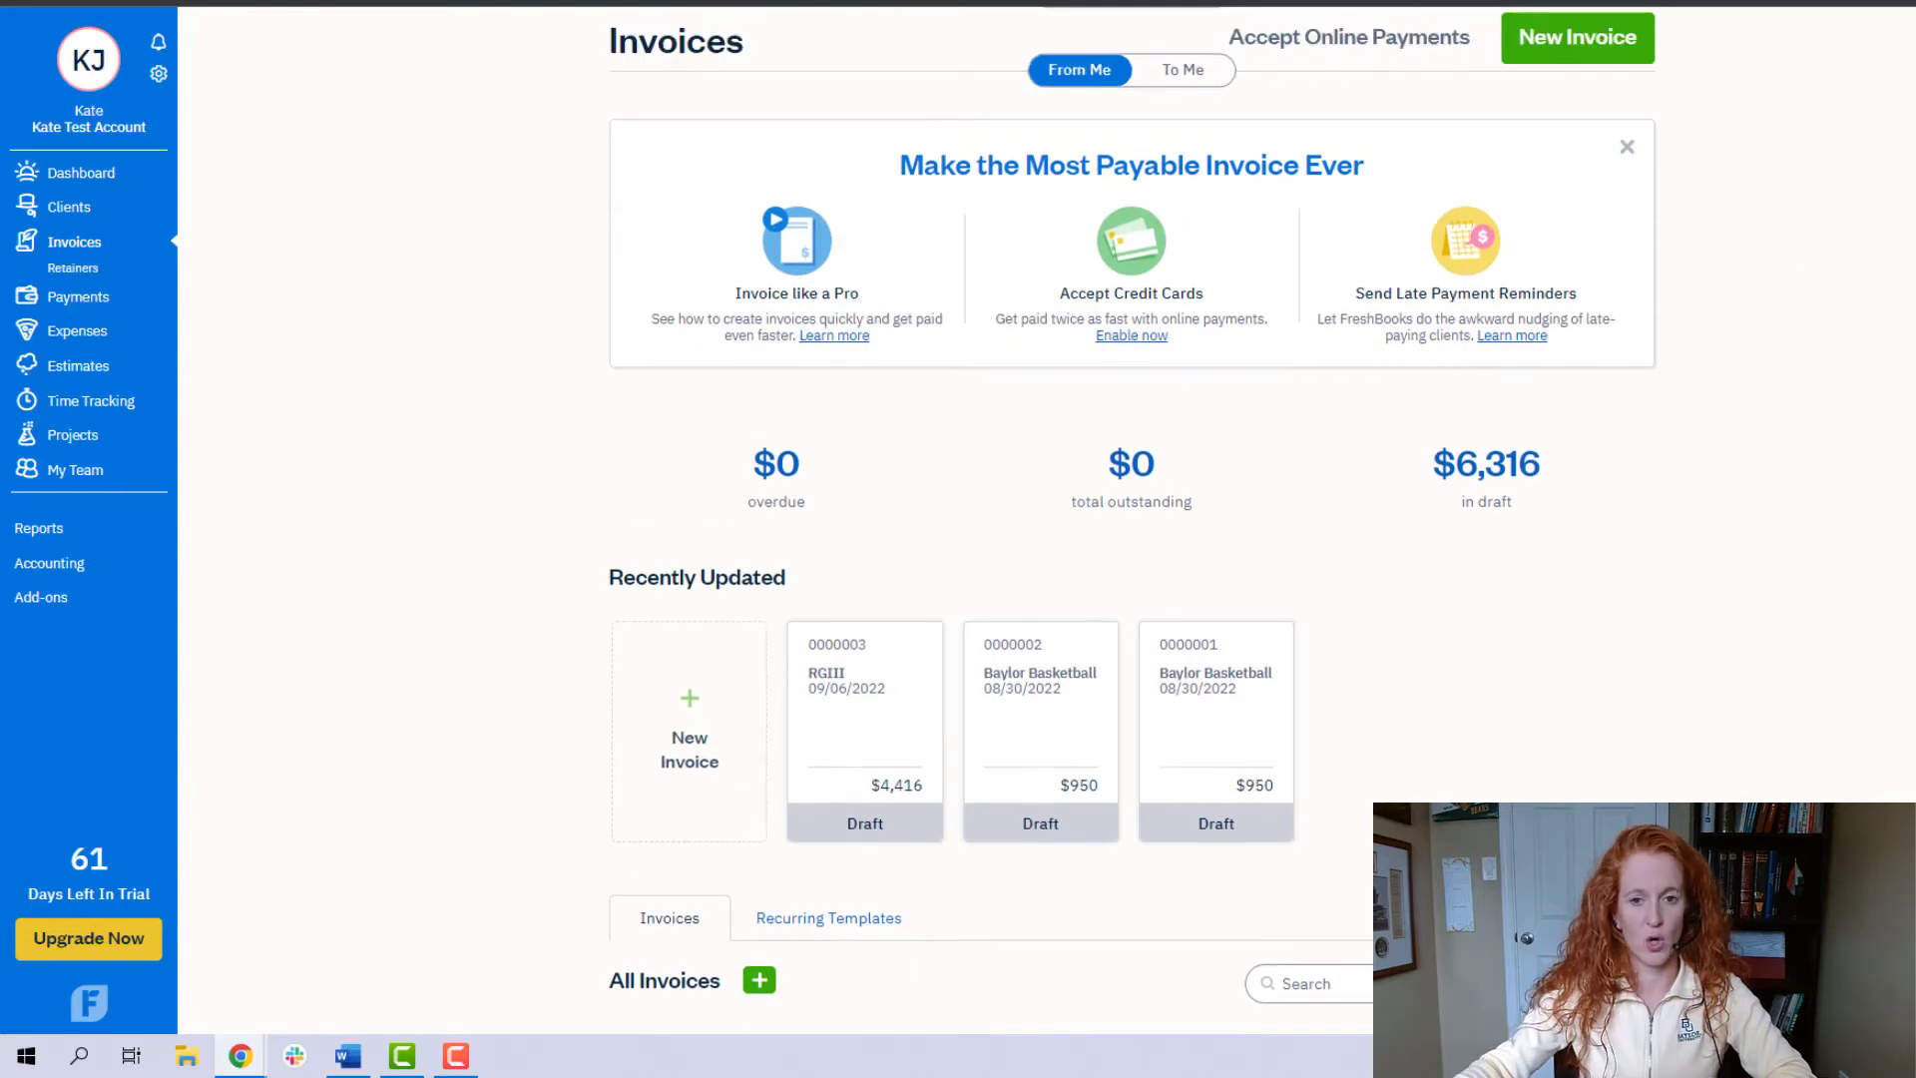
scroll(1132, 524, "up", 1)
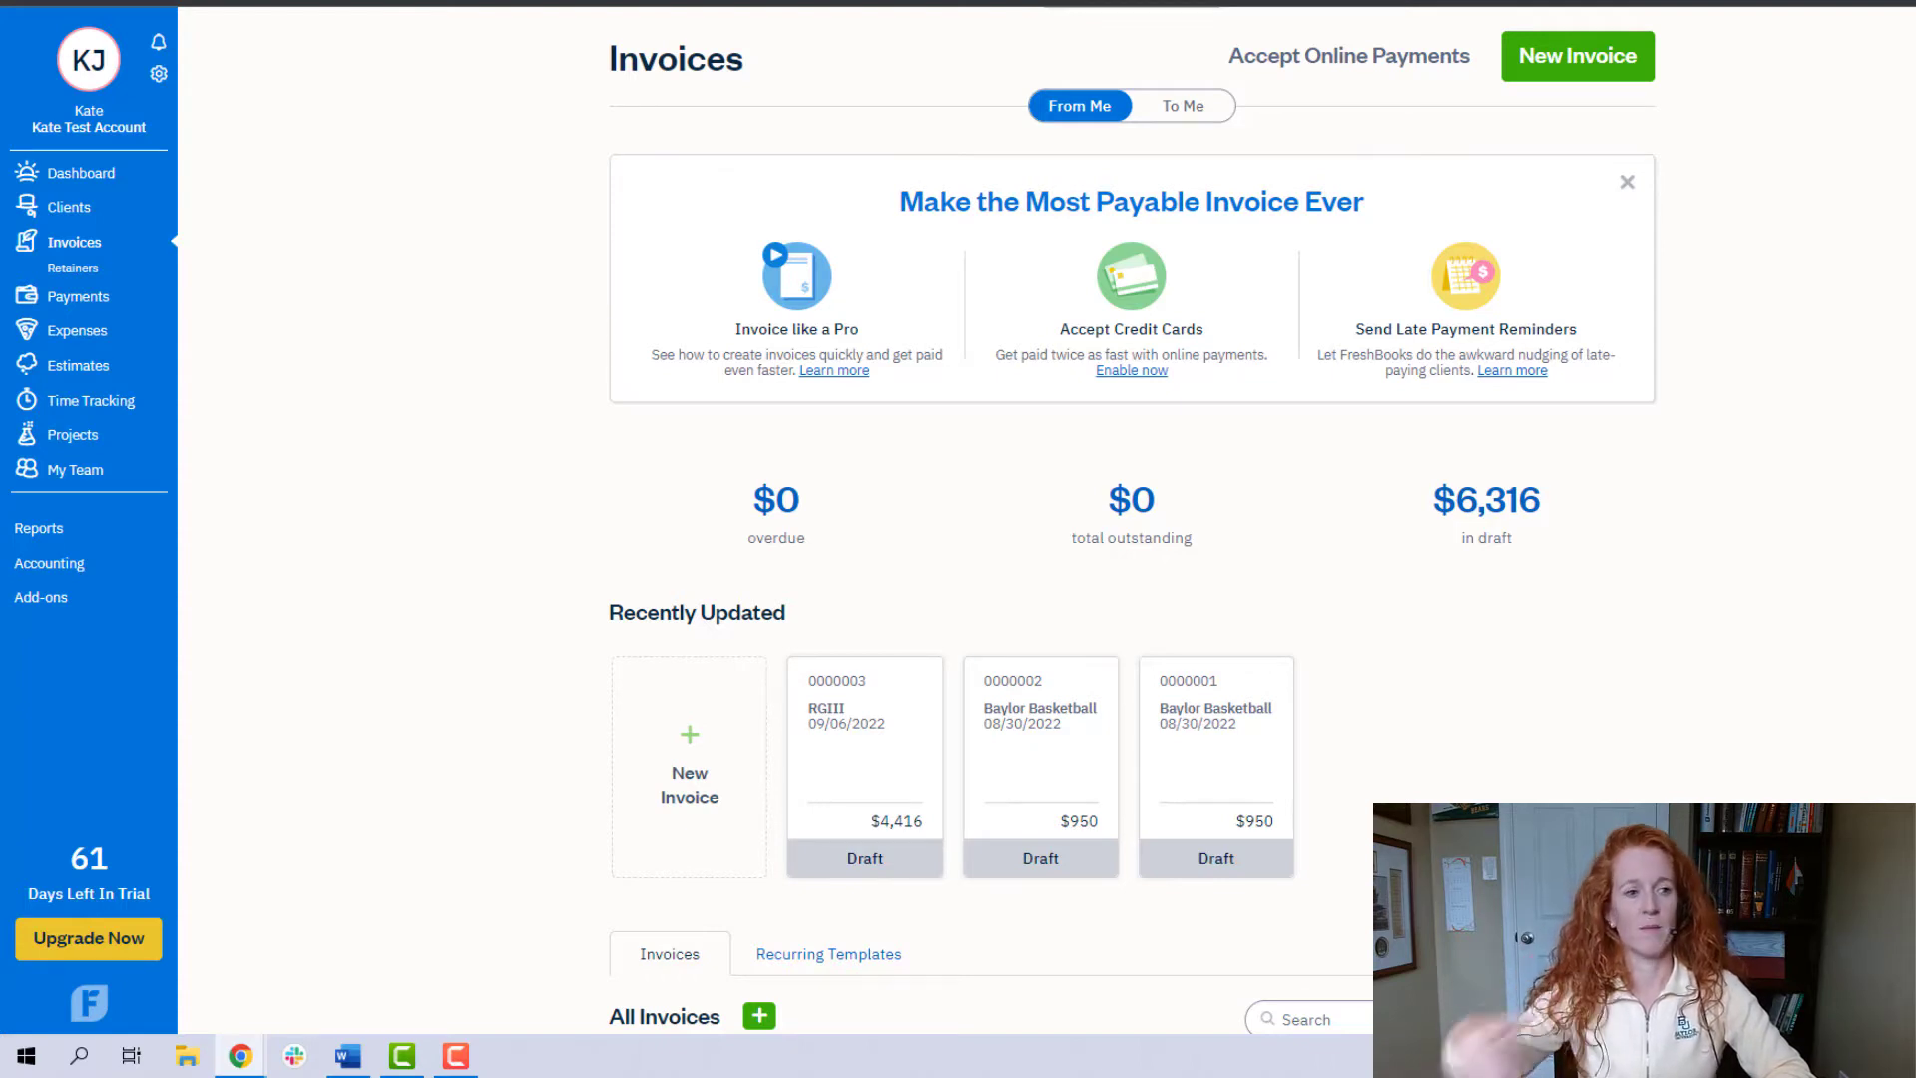
left_click(1563, 72)
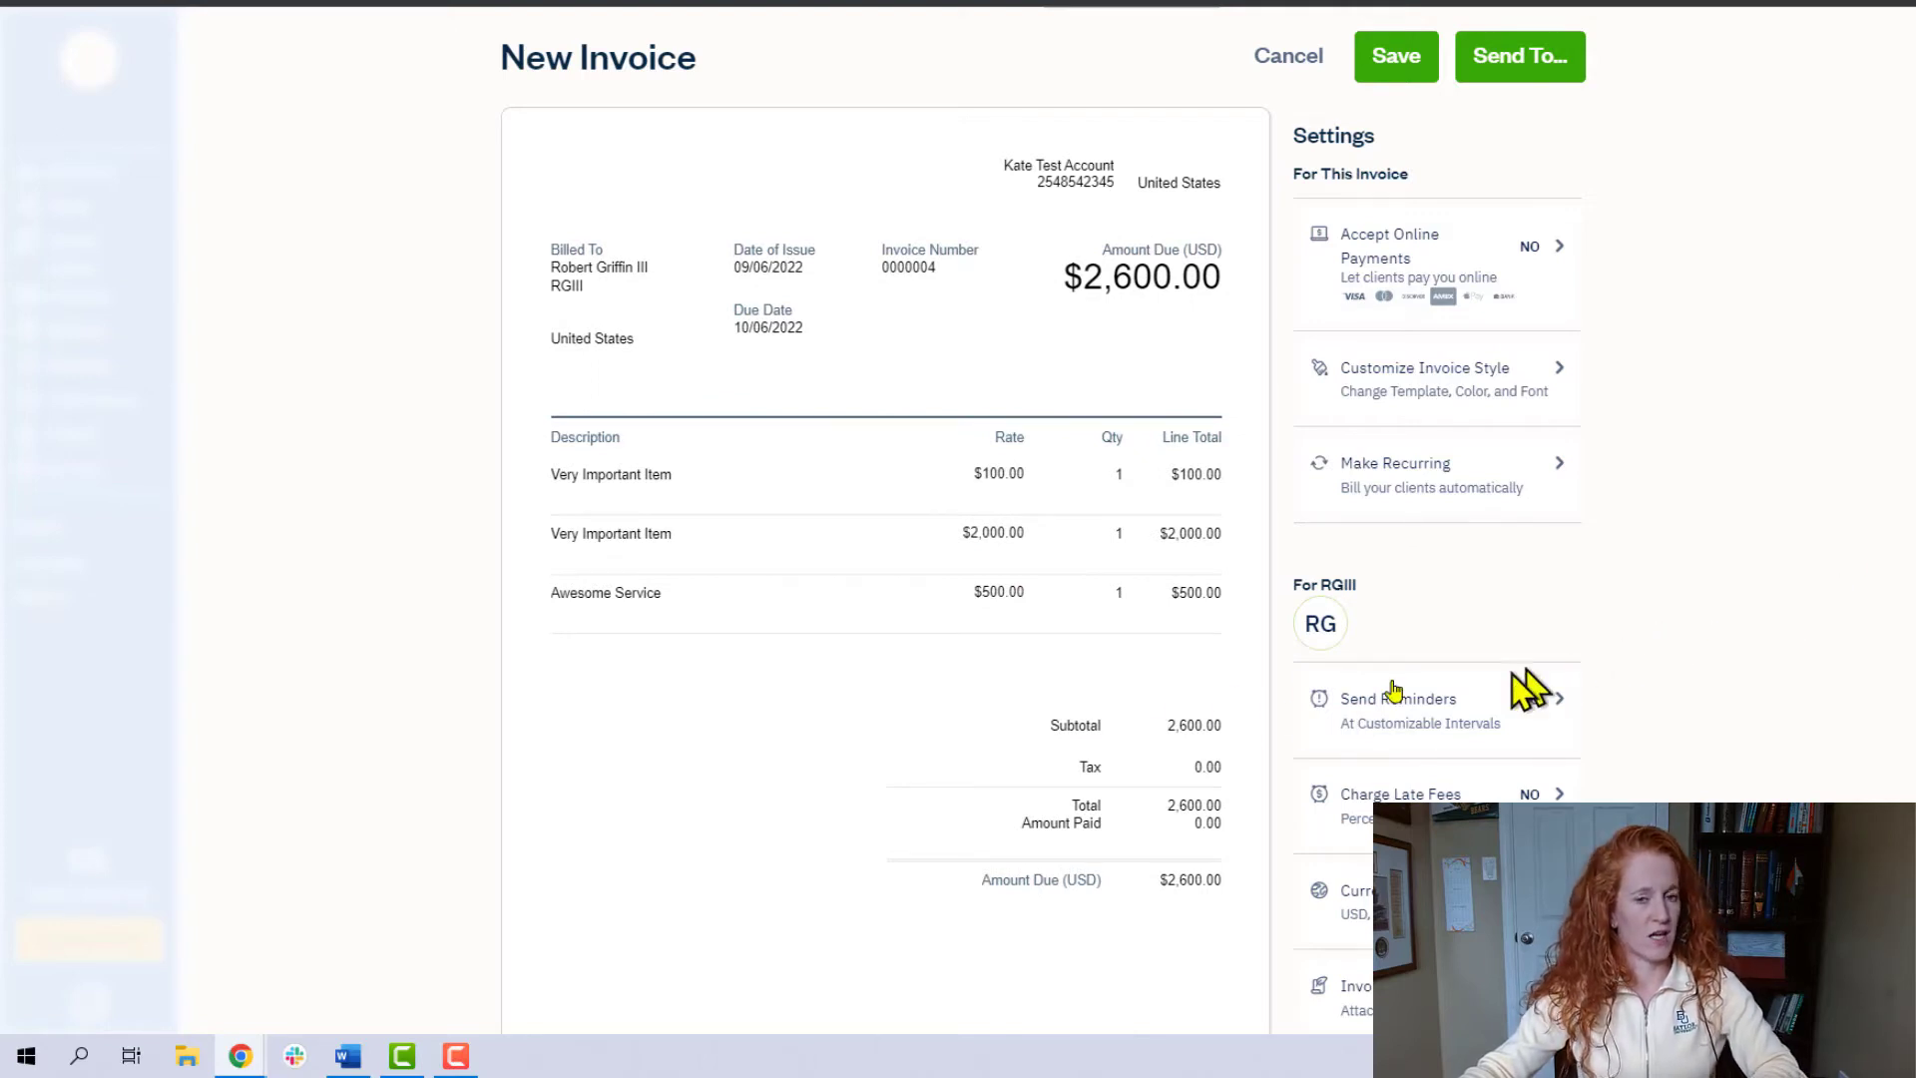
- Add a line item named "Admin Fees" to the invoice with a rate of $91.00
left_click(786, 785)
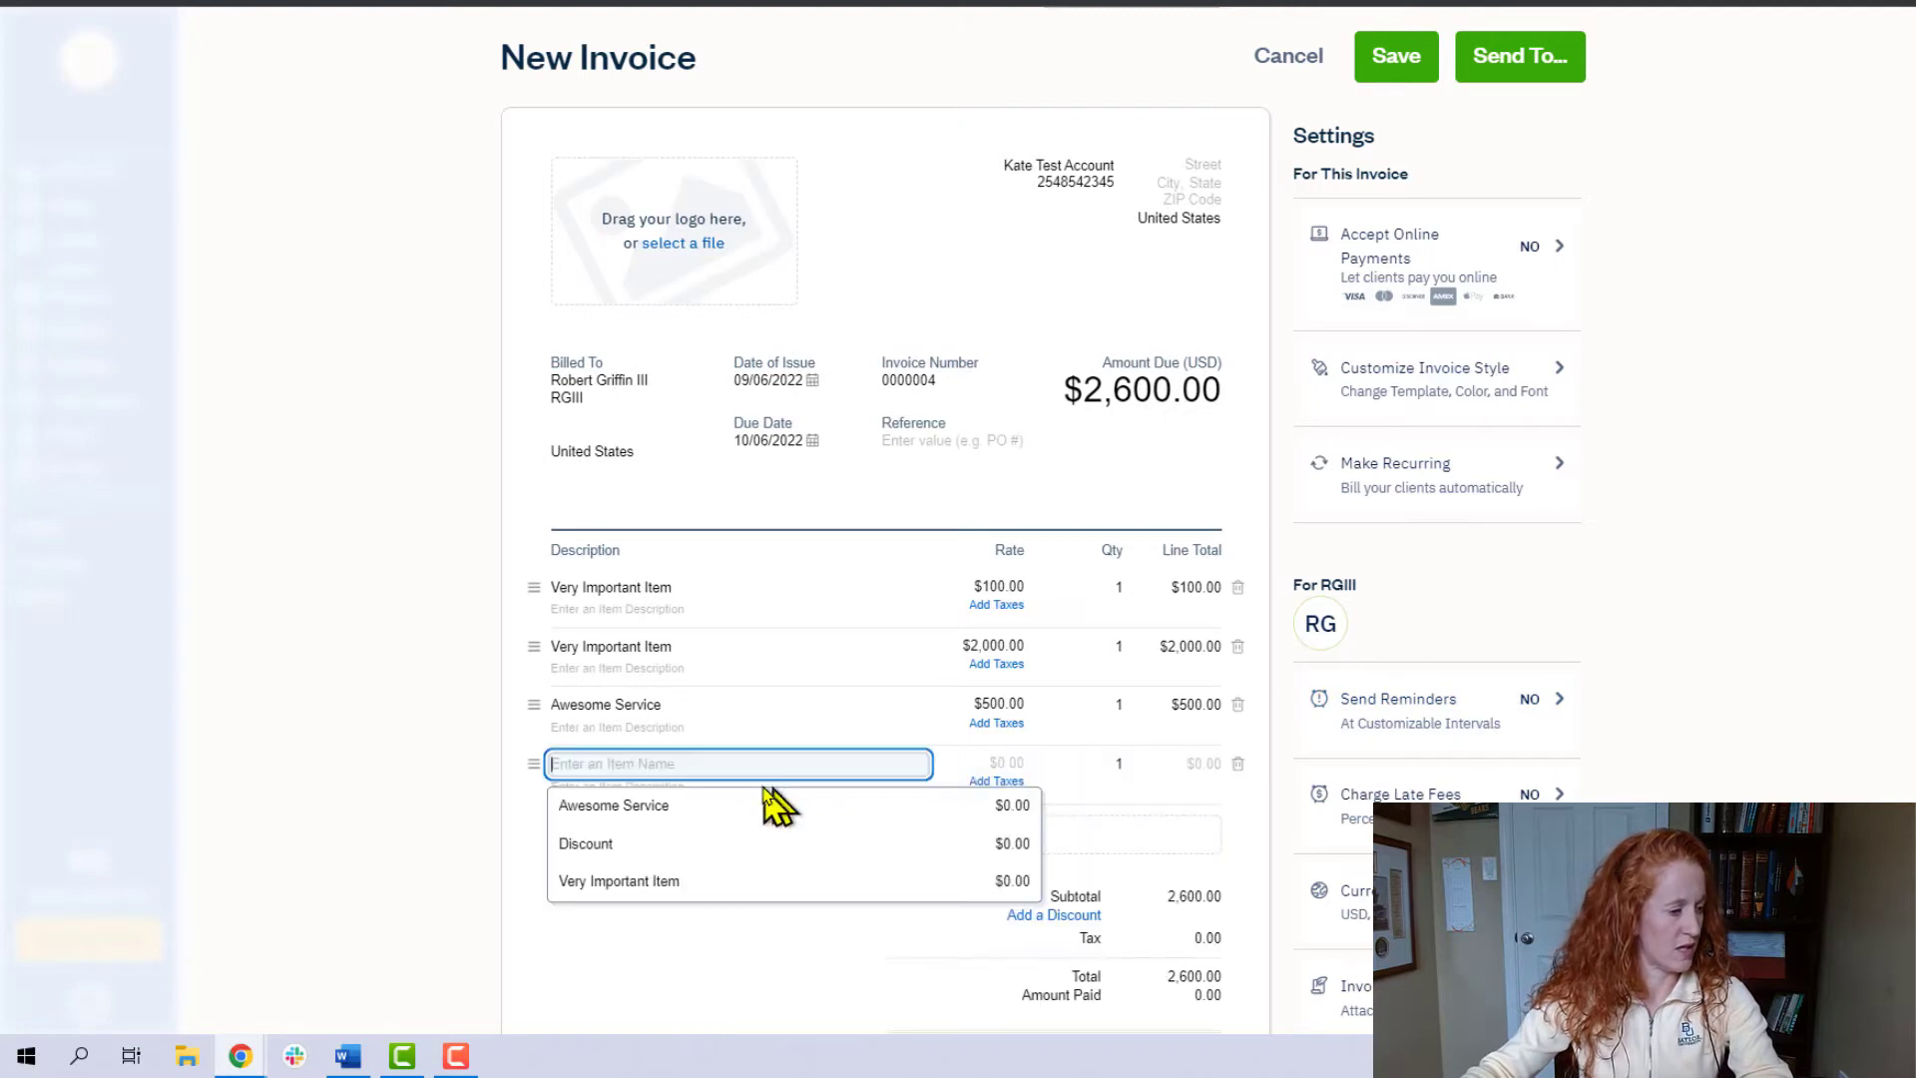
type("Admin Fees")
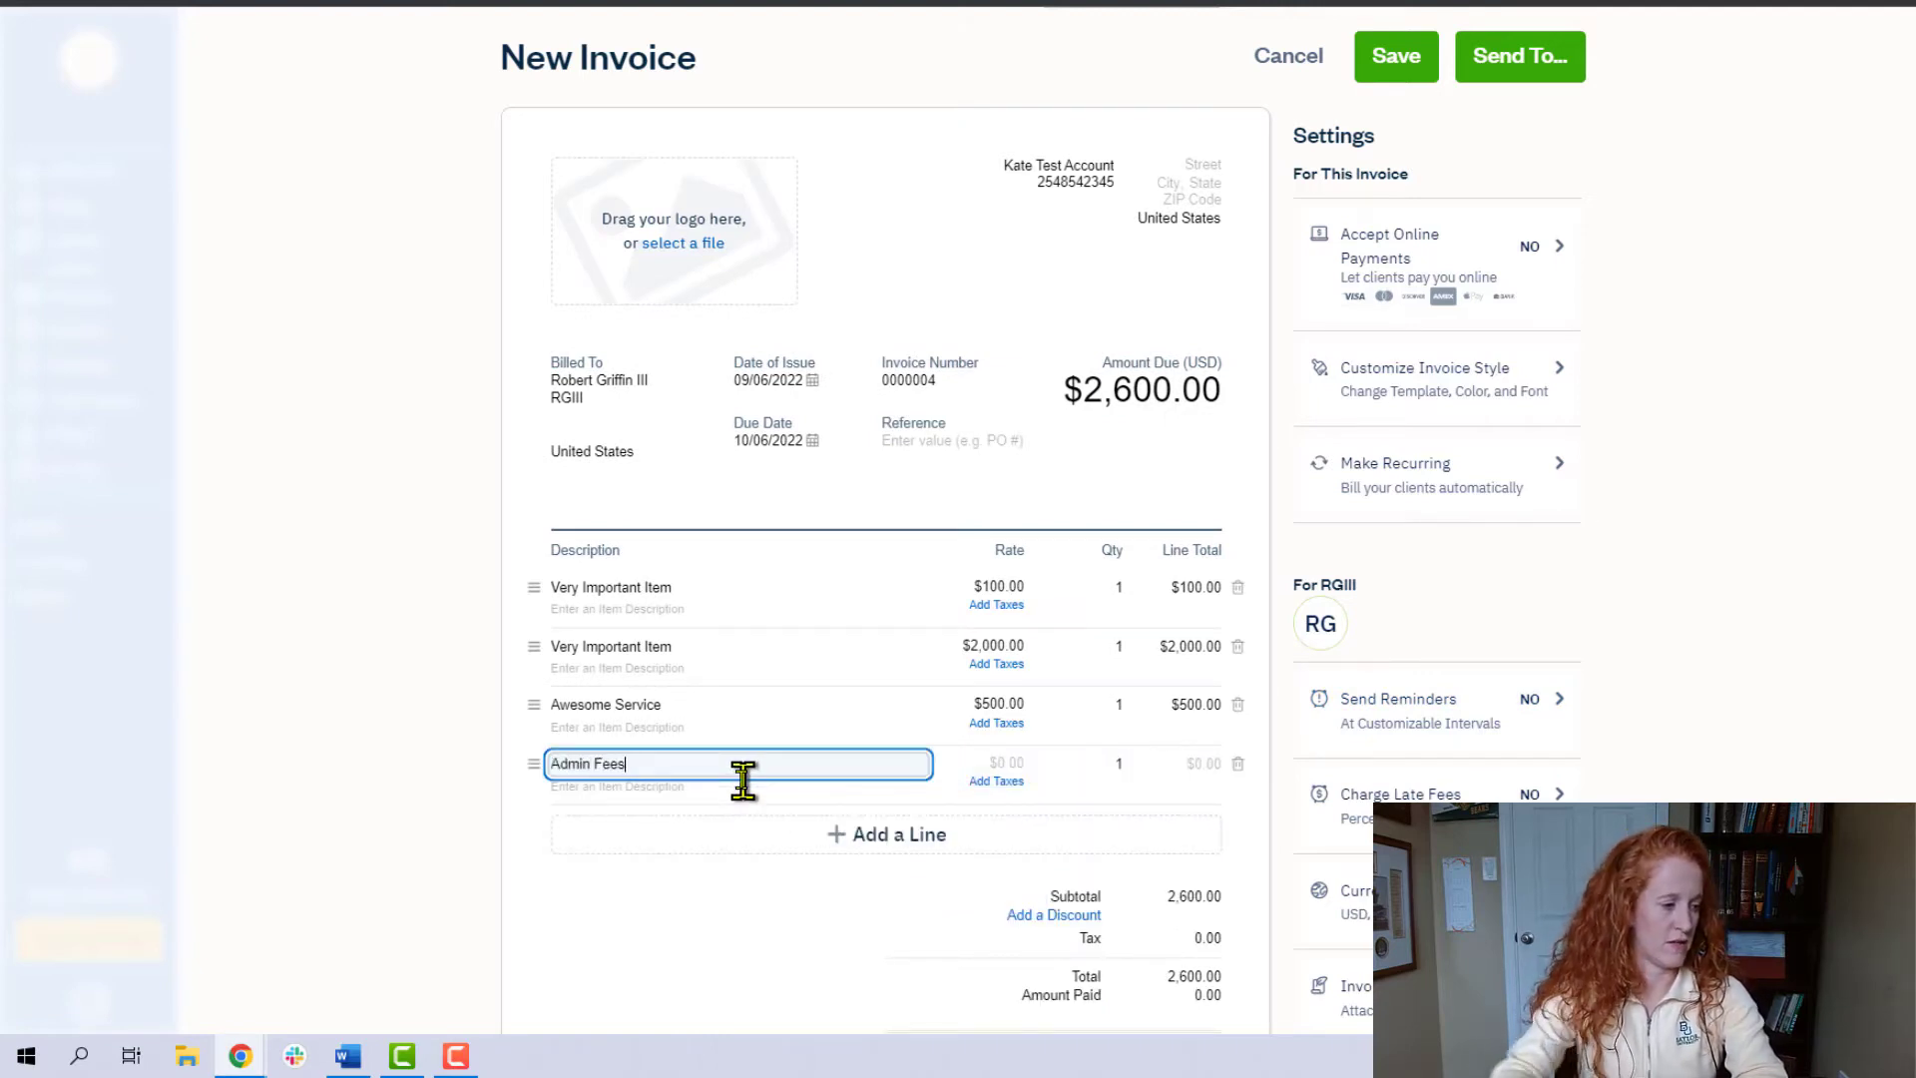
left_click(1007, 762)
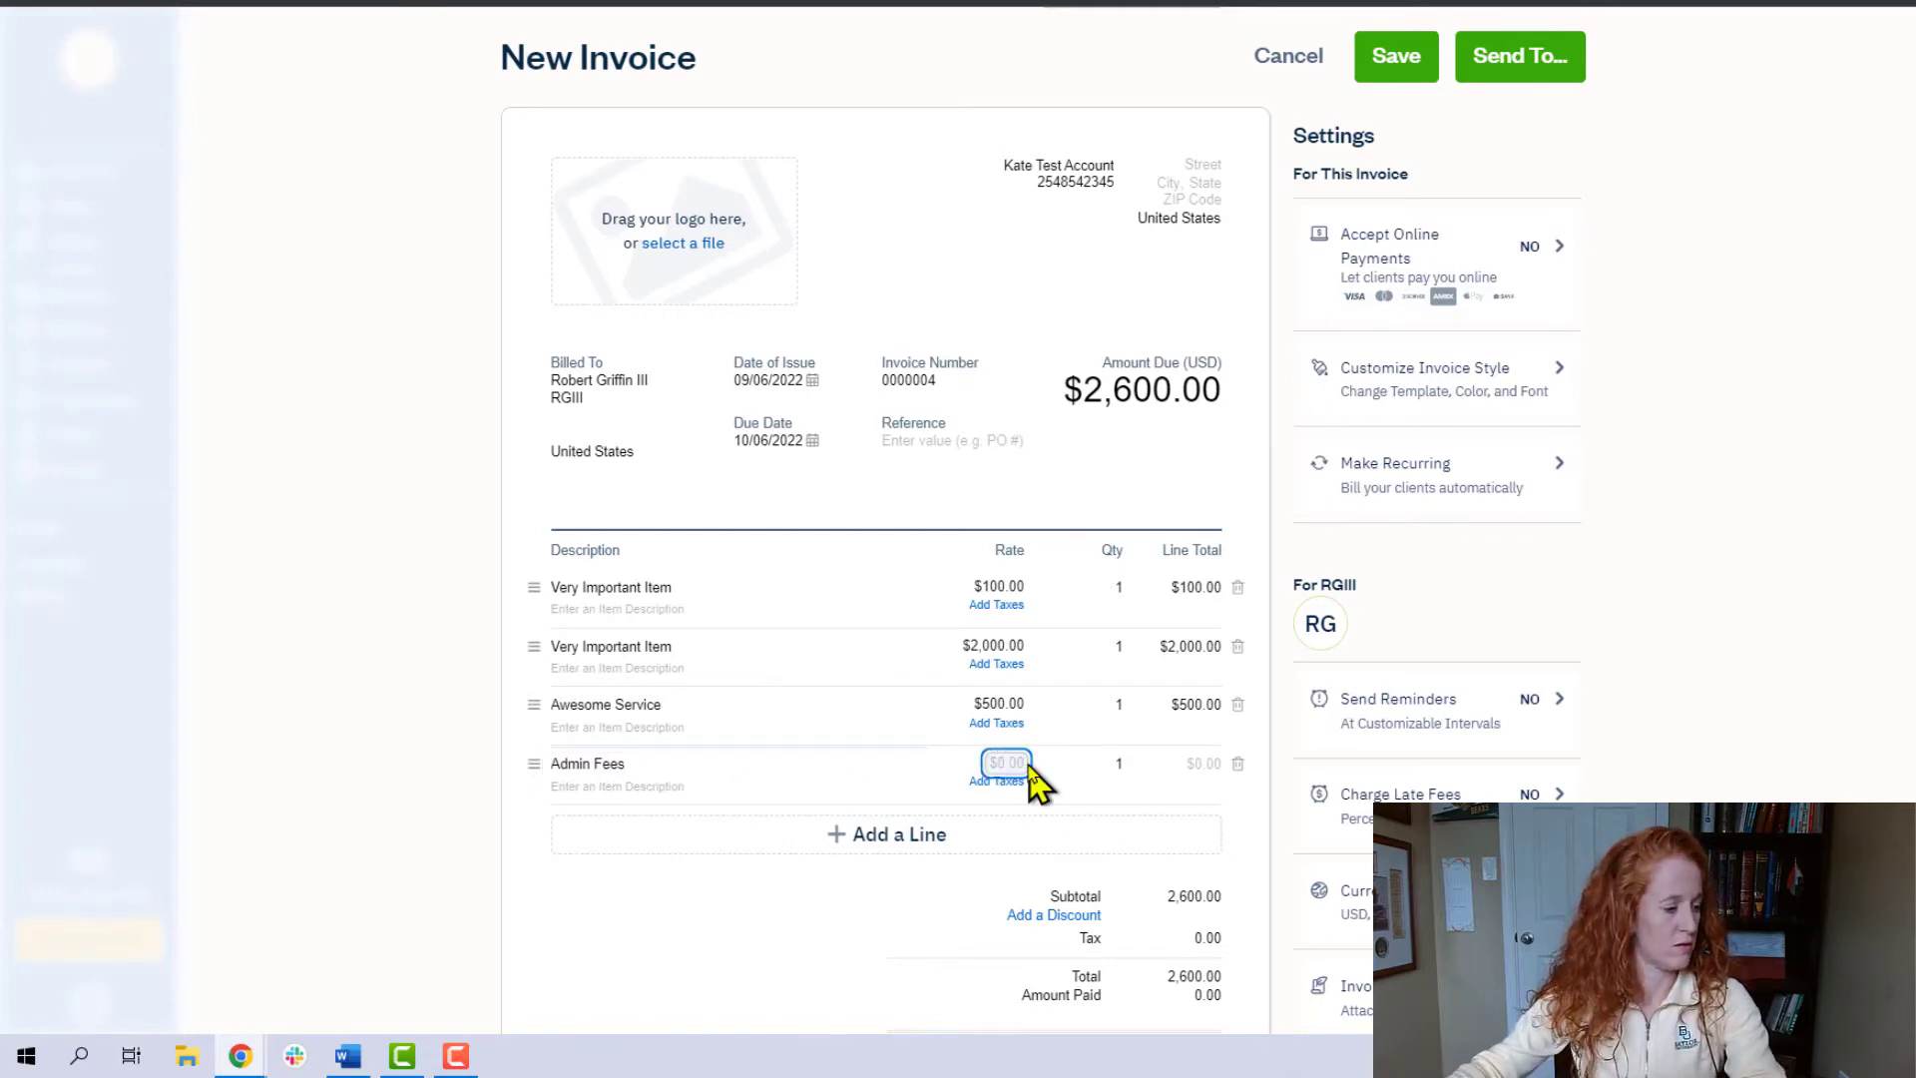
key("XF86Calculator")
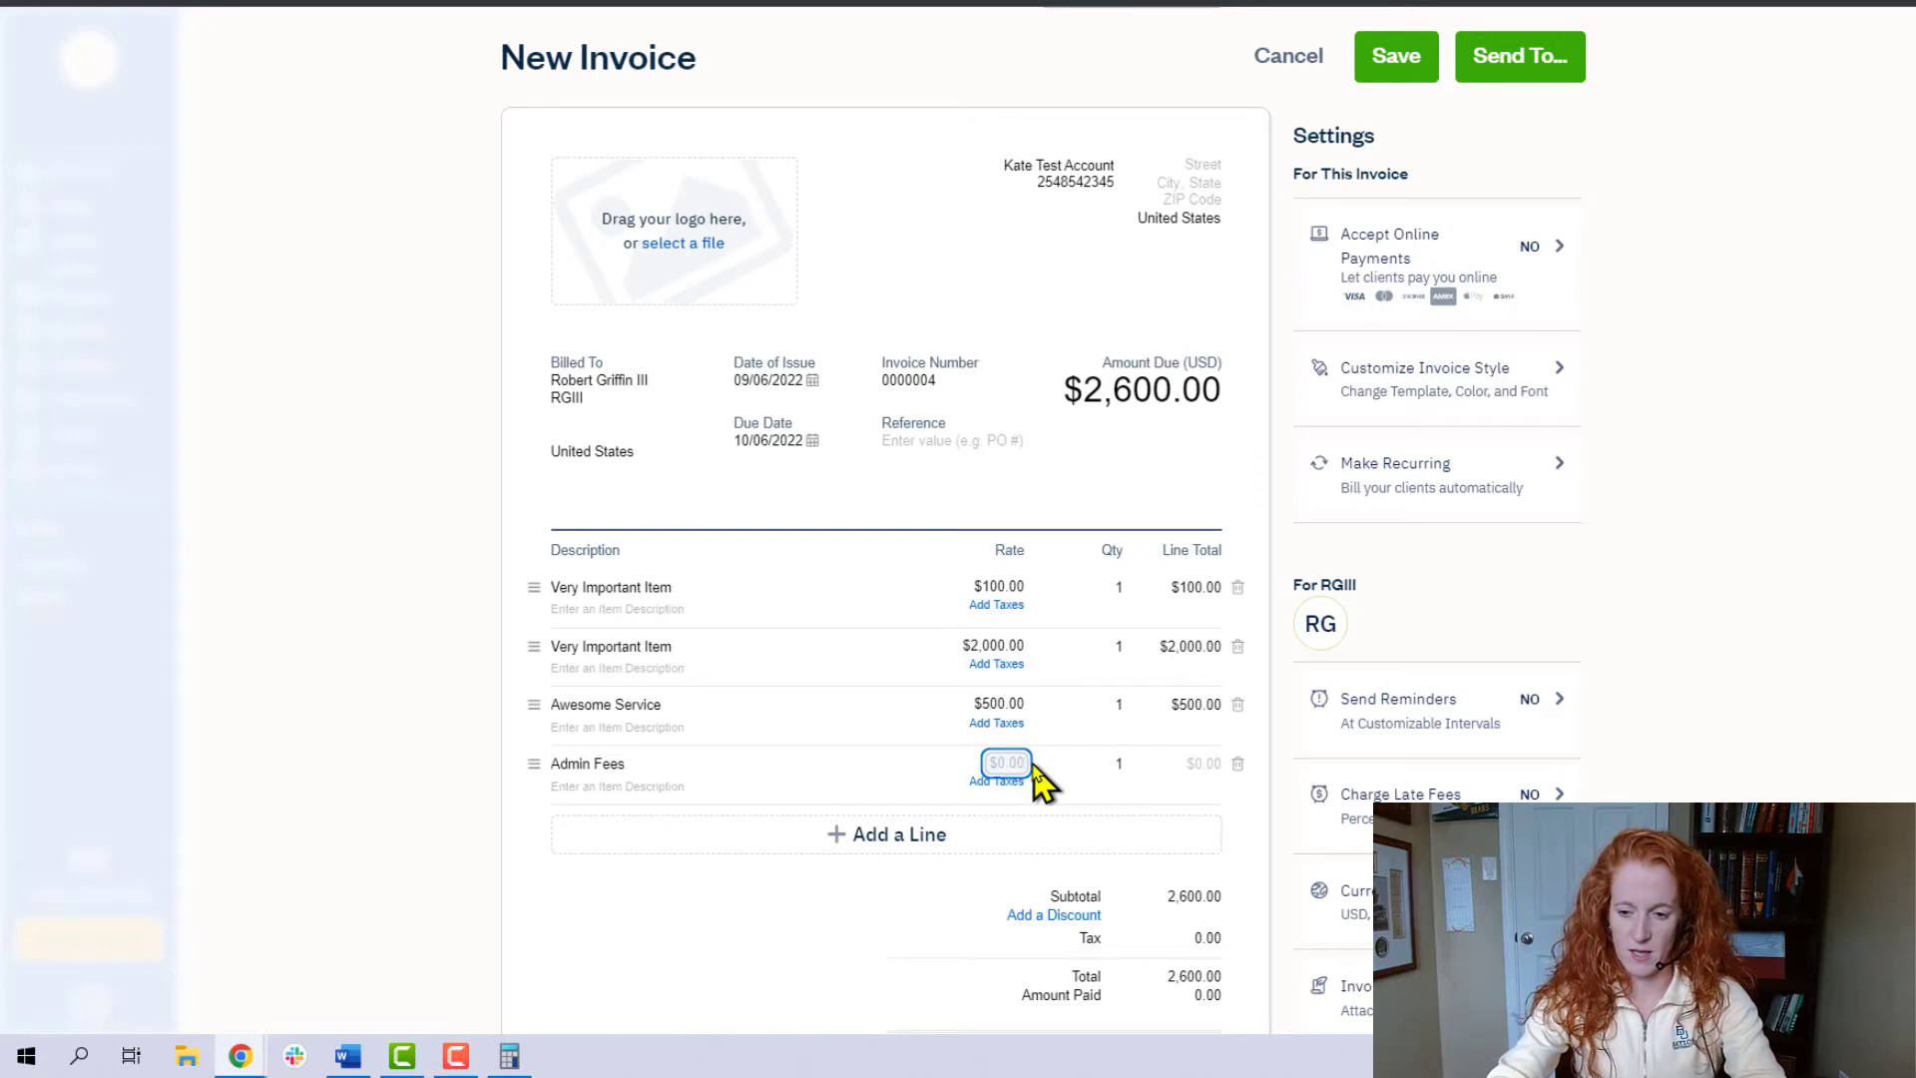
type("9")
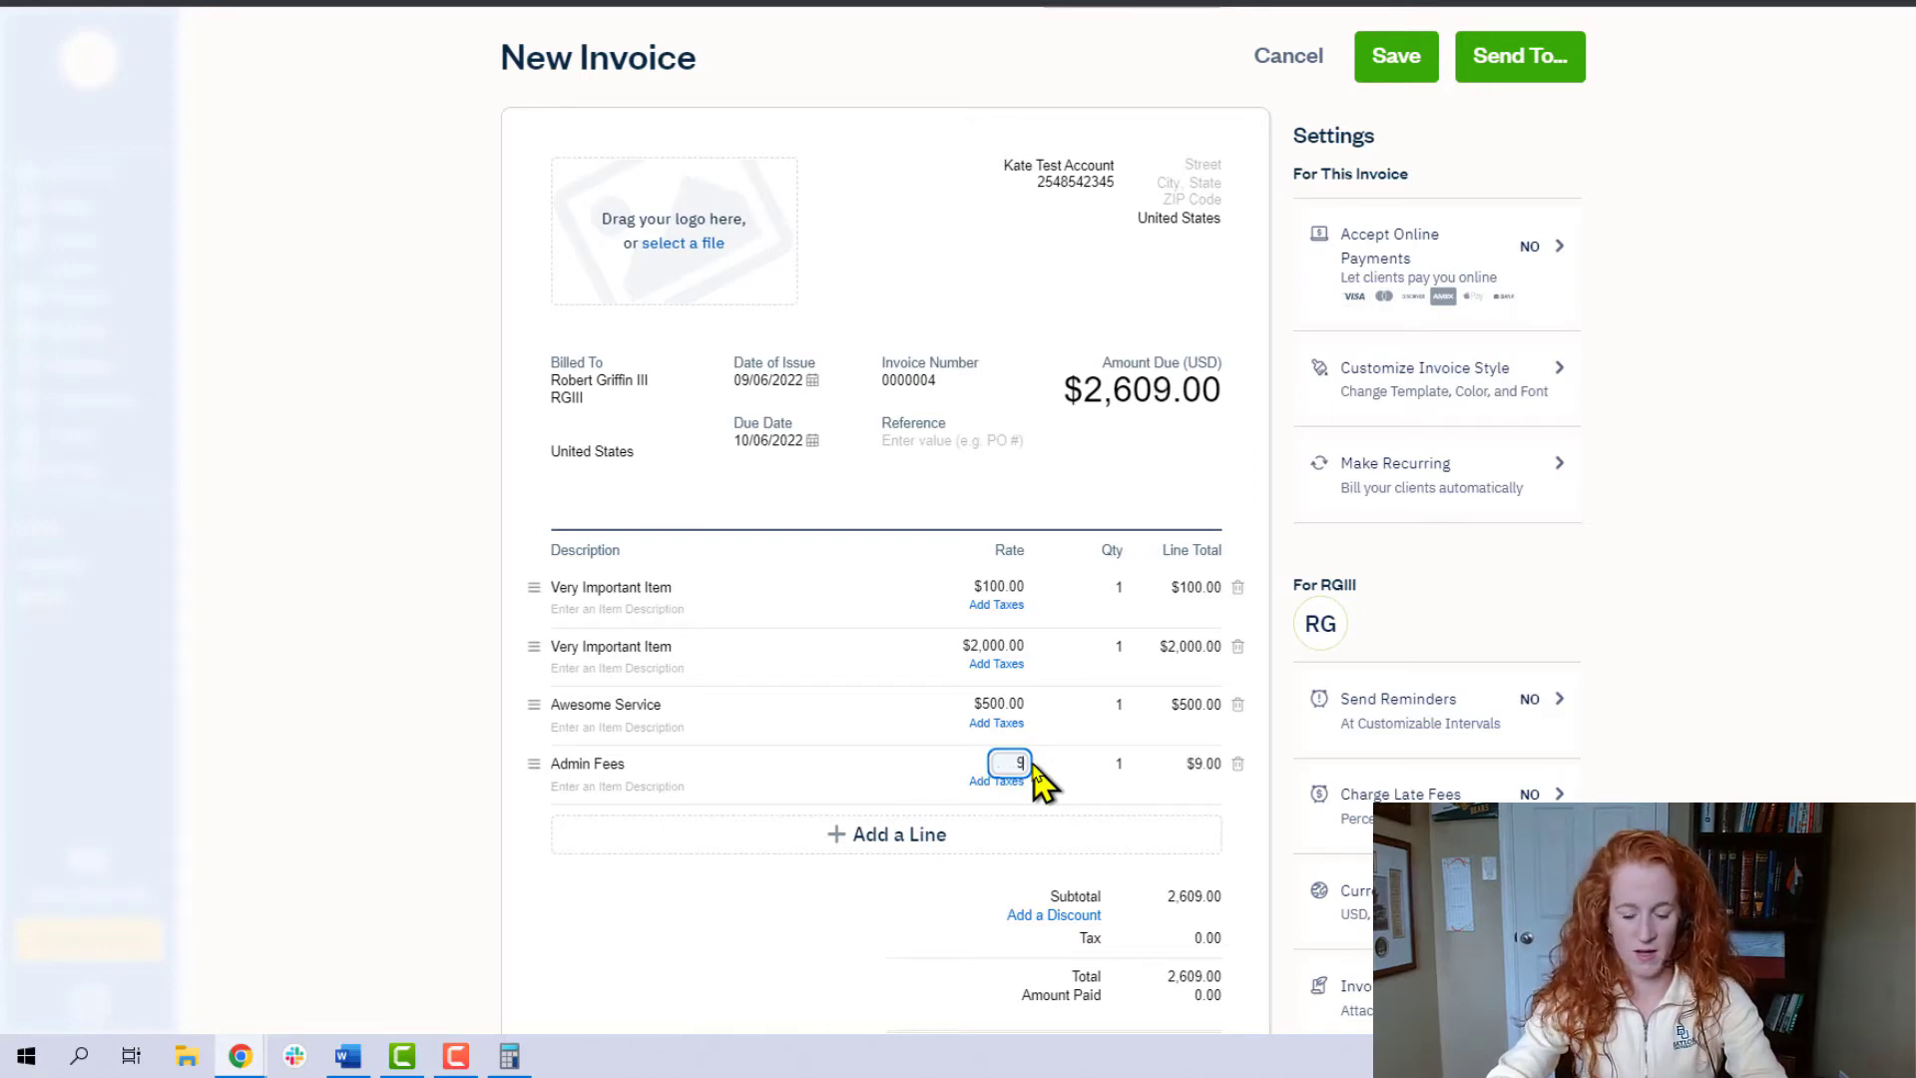
type("1.00")
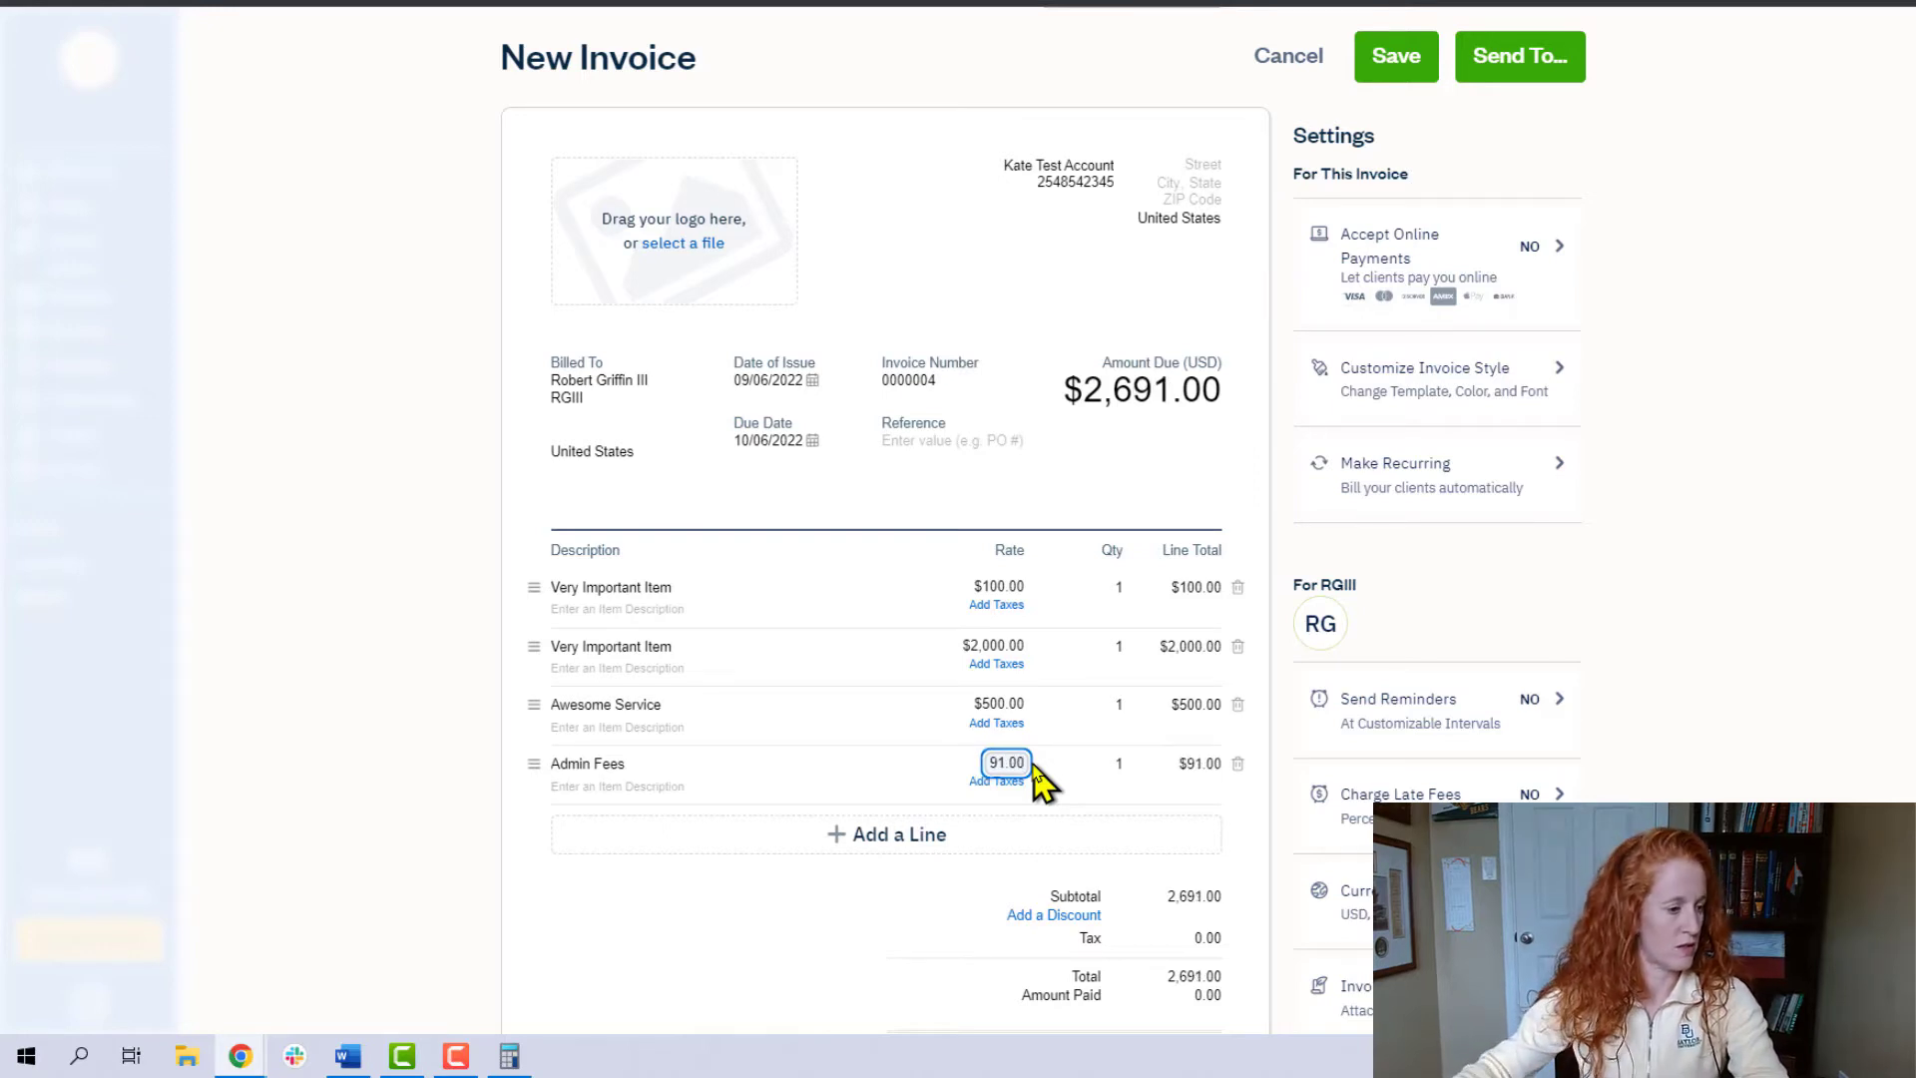
left_click(1834, 537)
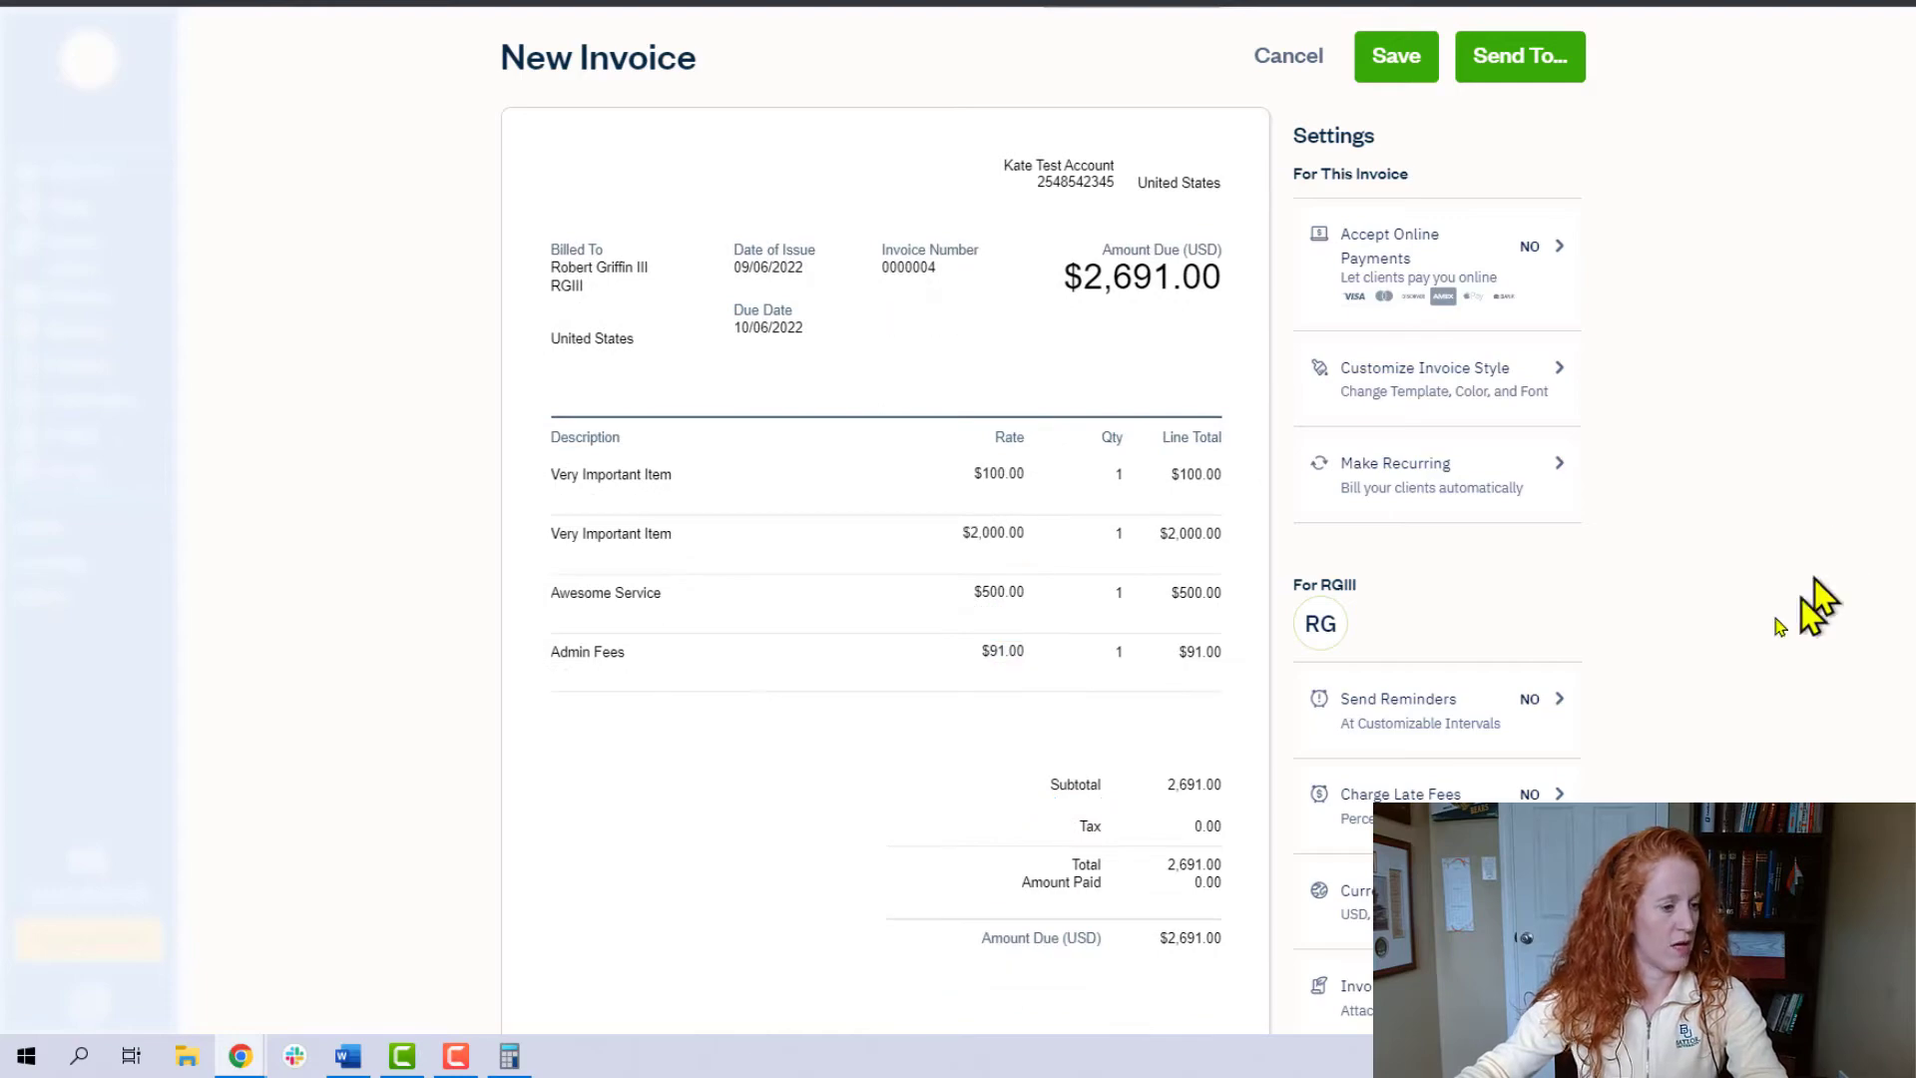
- Add a 3.5% discount on the invoice subtotal
mouse_move(1206, 857)
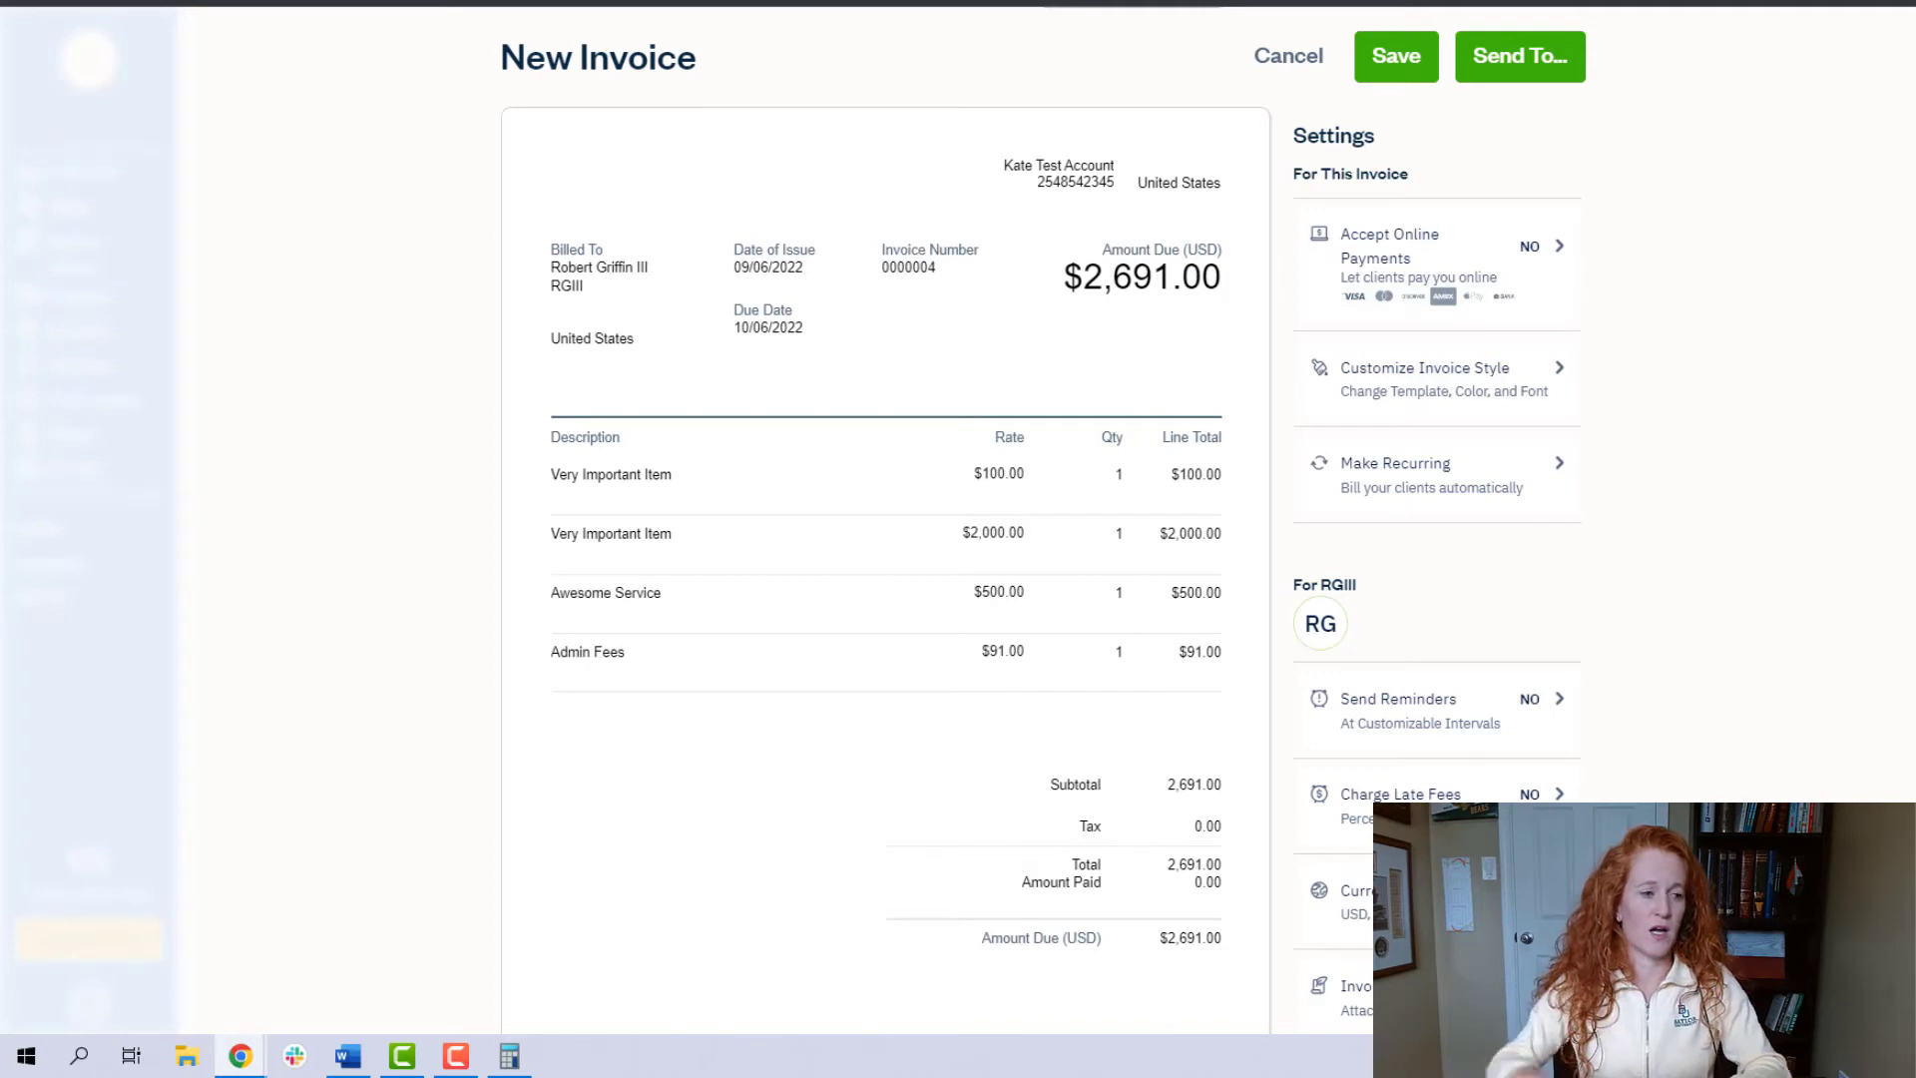
mouse_move(1255, 982)
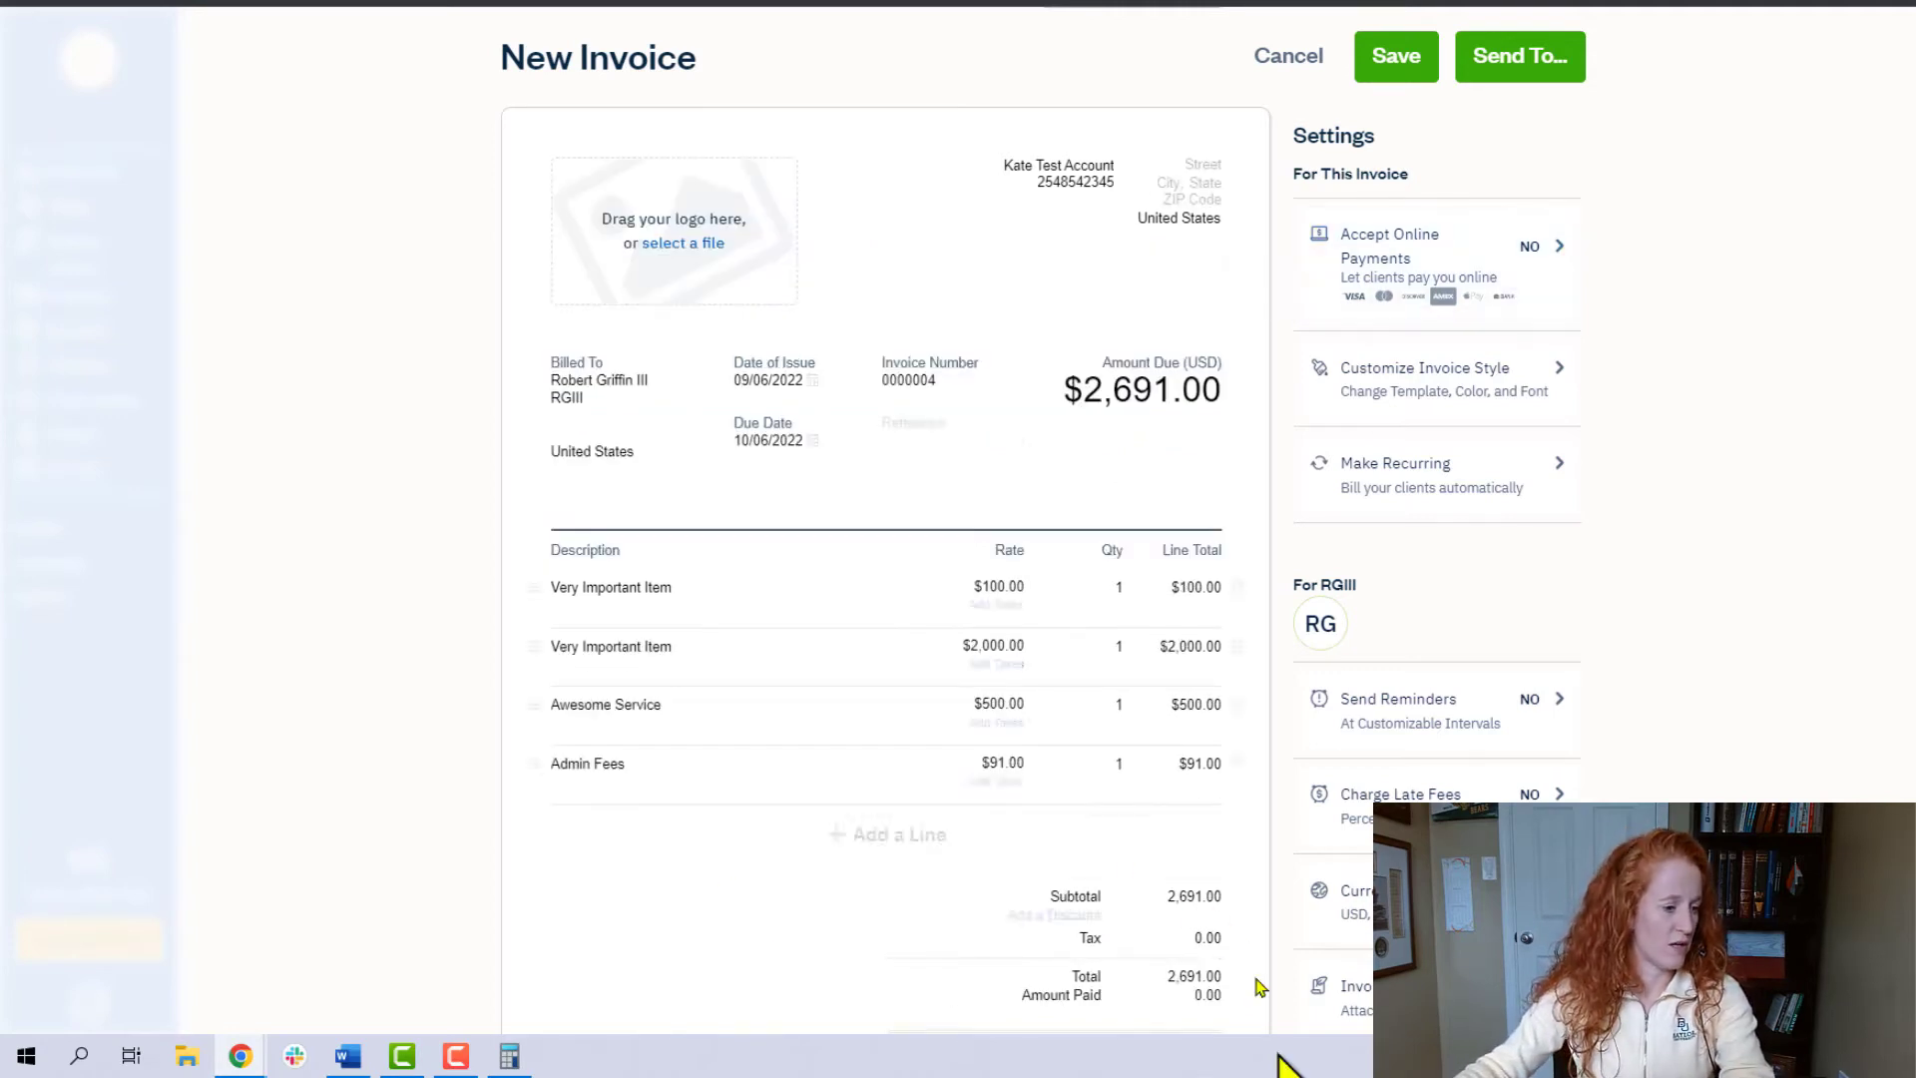
left_click(1056, 918)
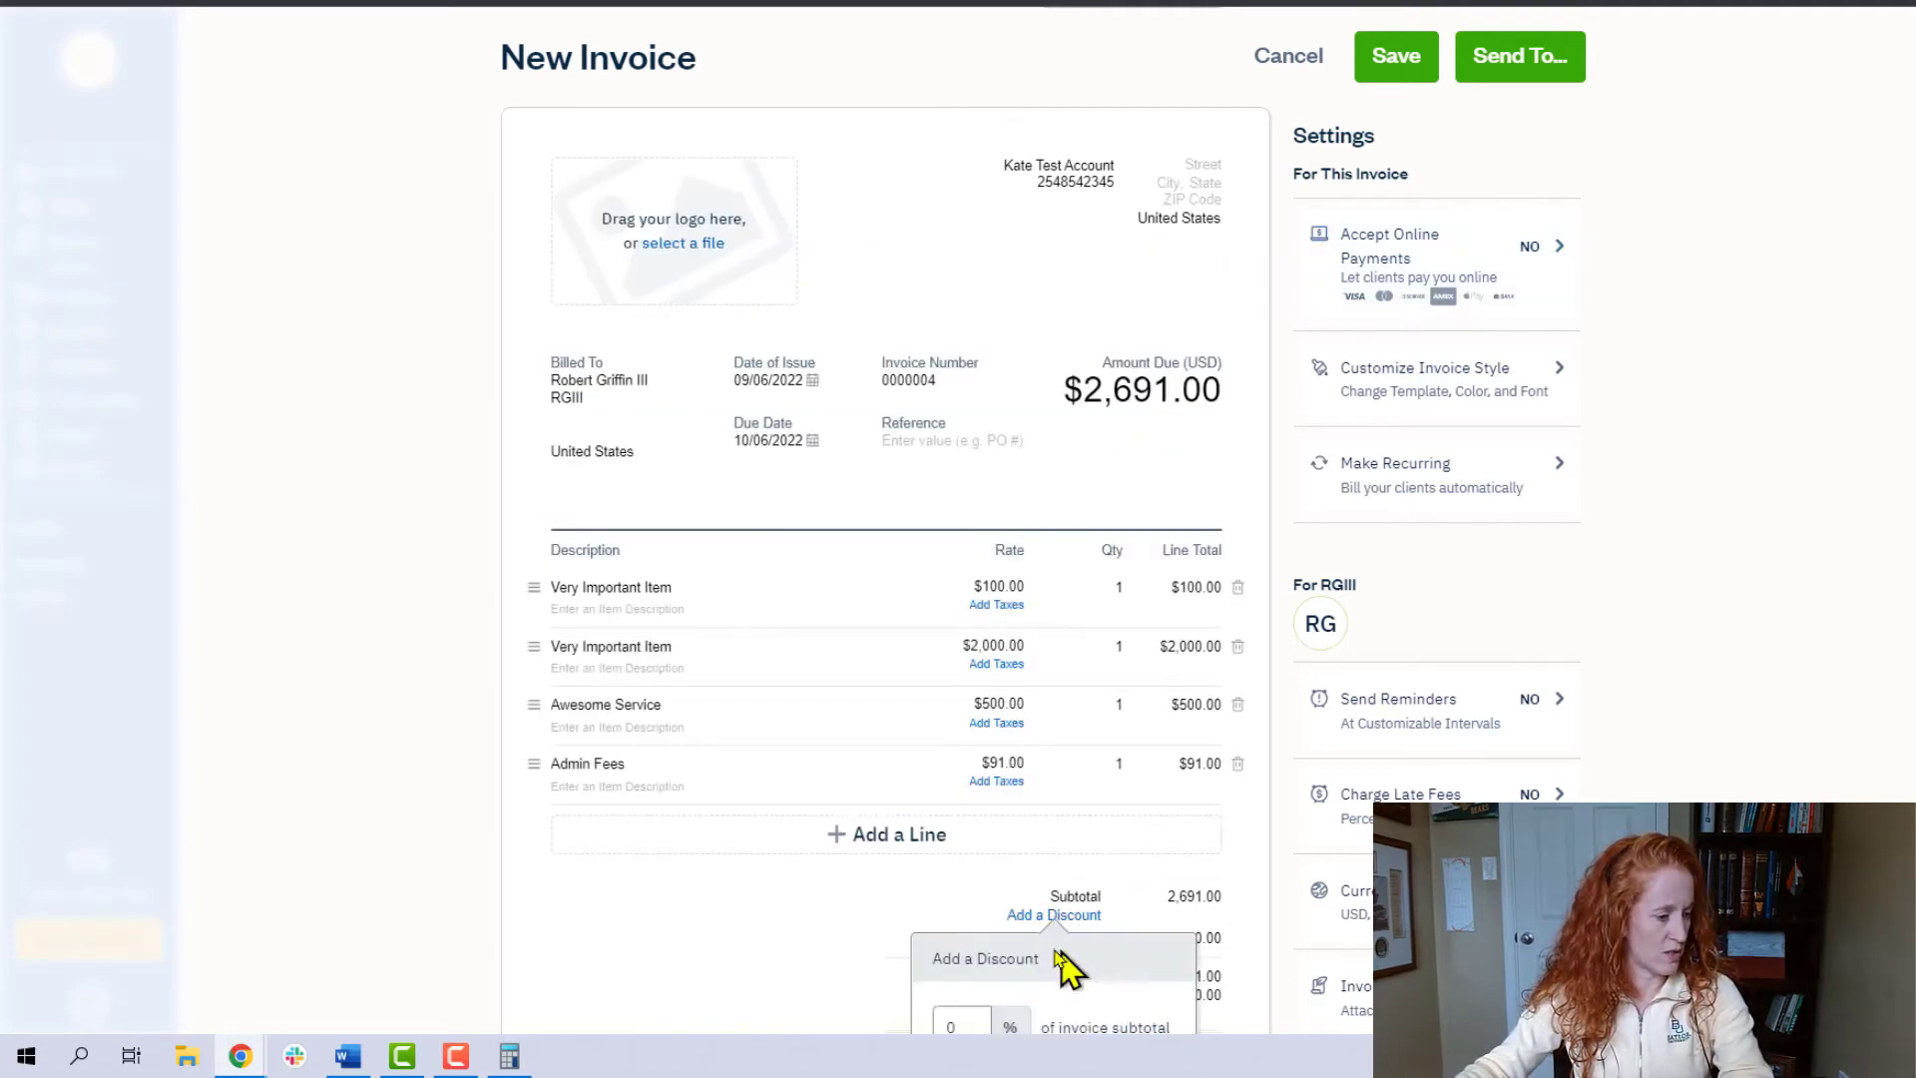
scroll(957, 941, "down", 4)
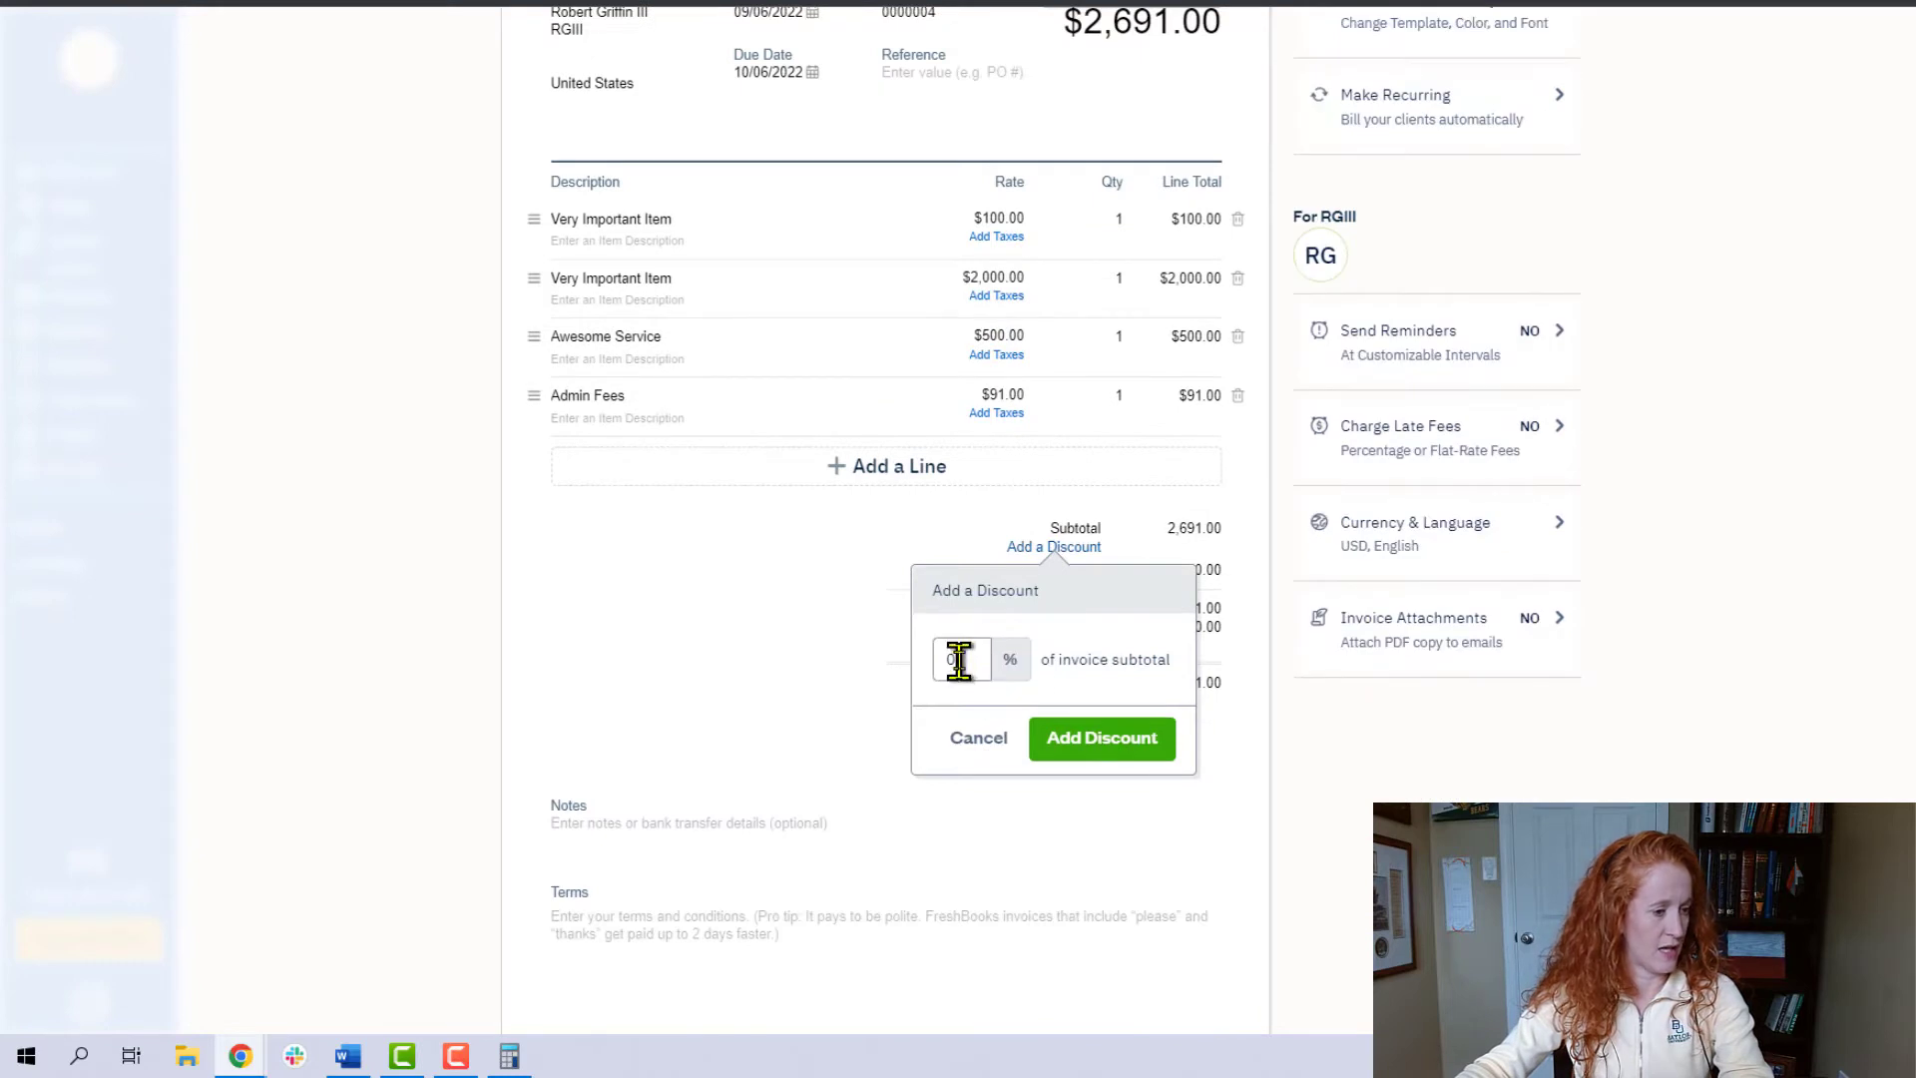
key("Escape")
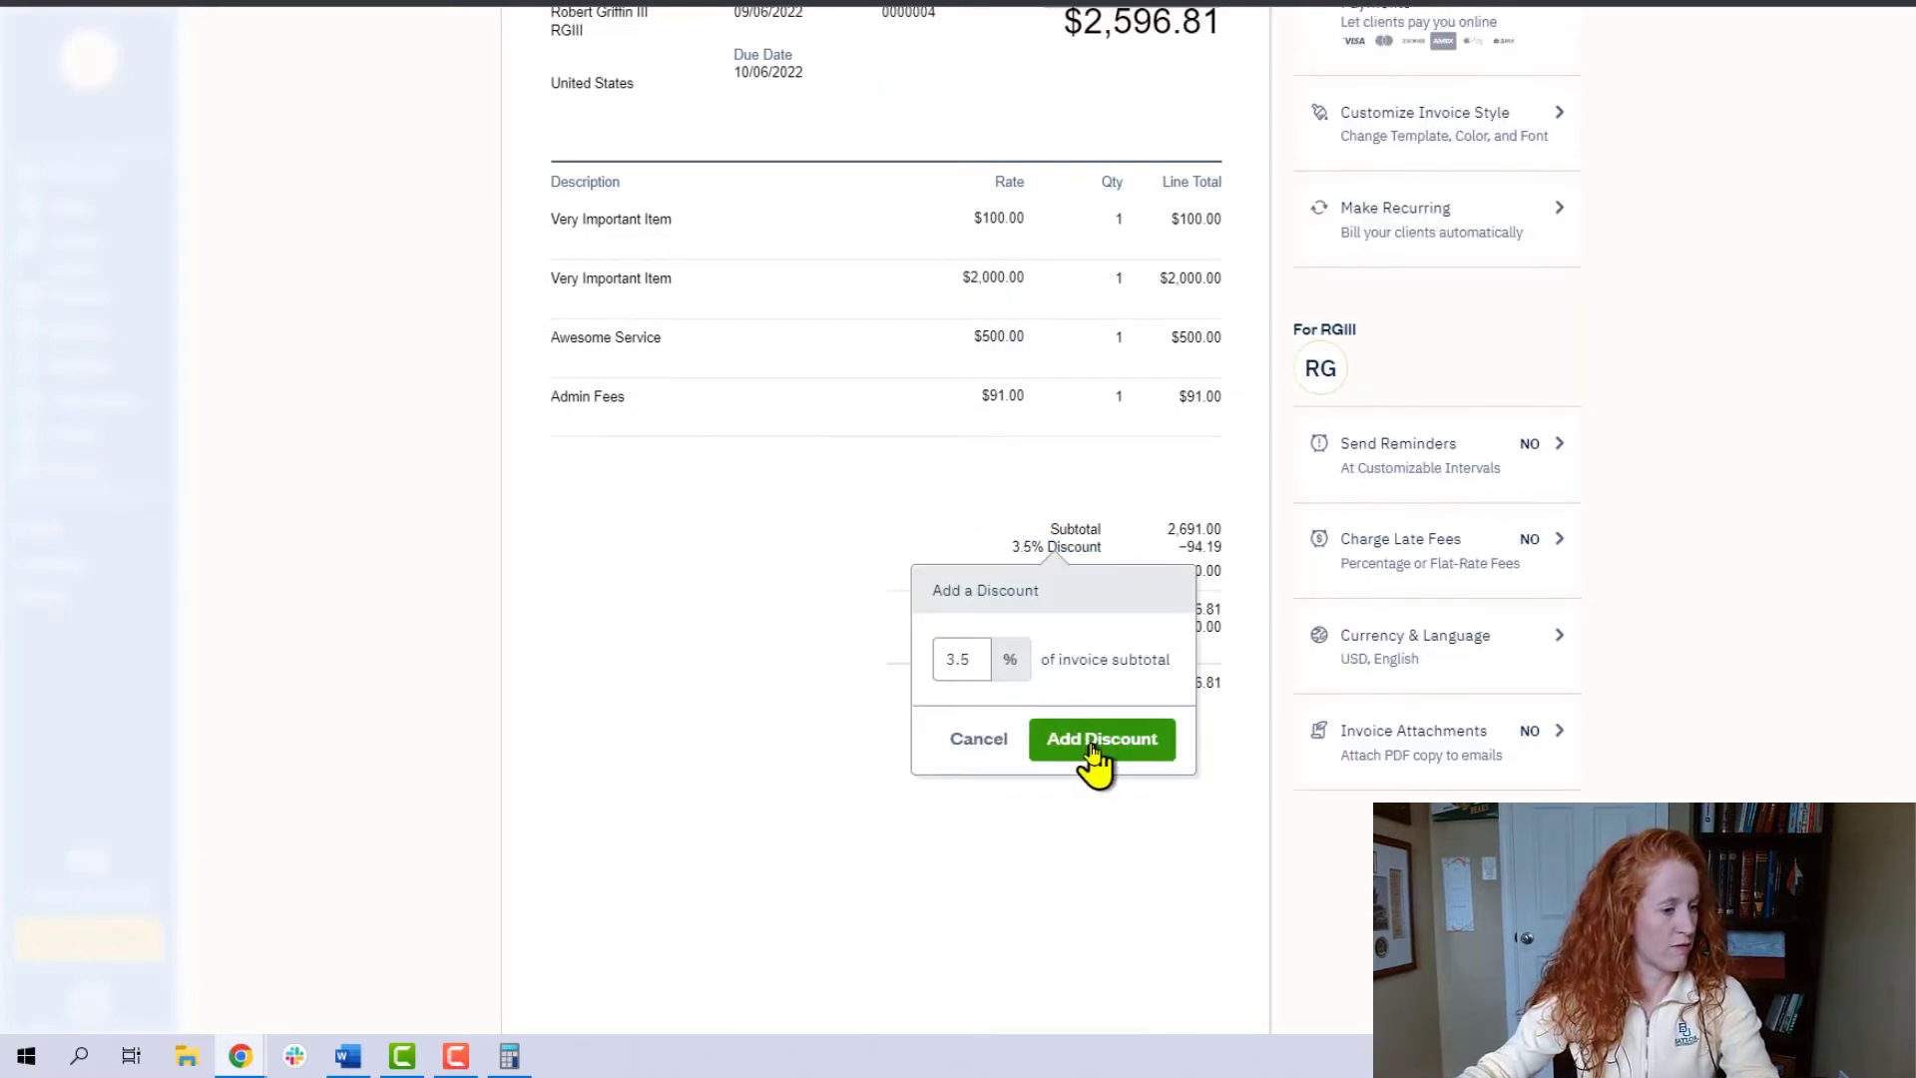
left_click(1099, 747)
- Open the invoice's settings for accepting online payments
scroll(1397, 549, "up", 1)
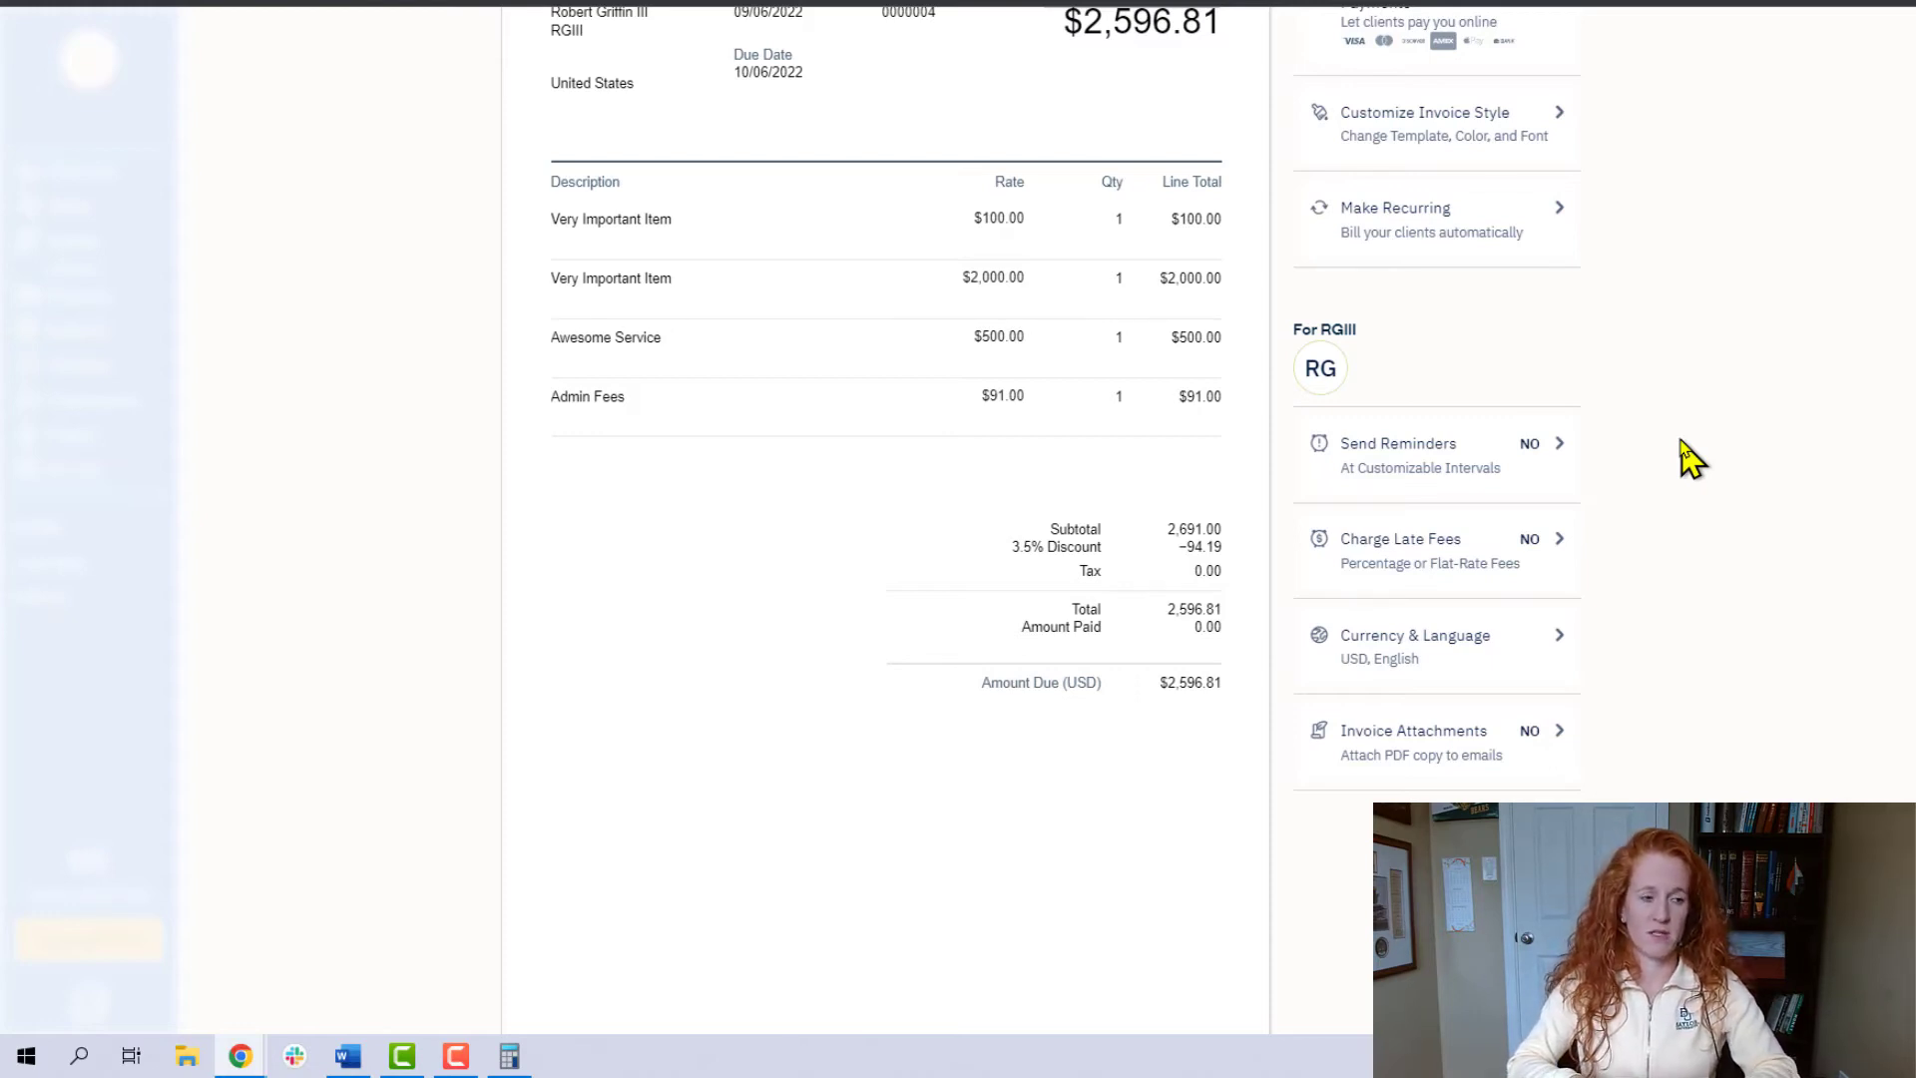
scroll(1584, 407, "up", 3)
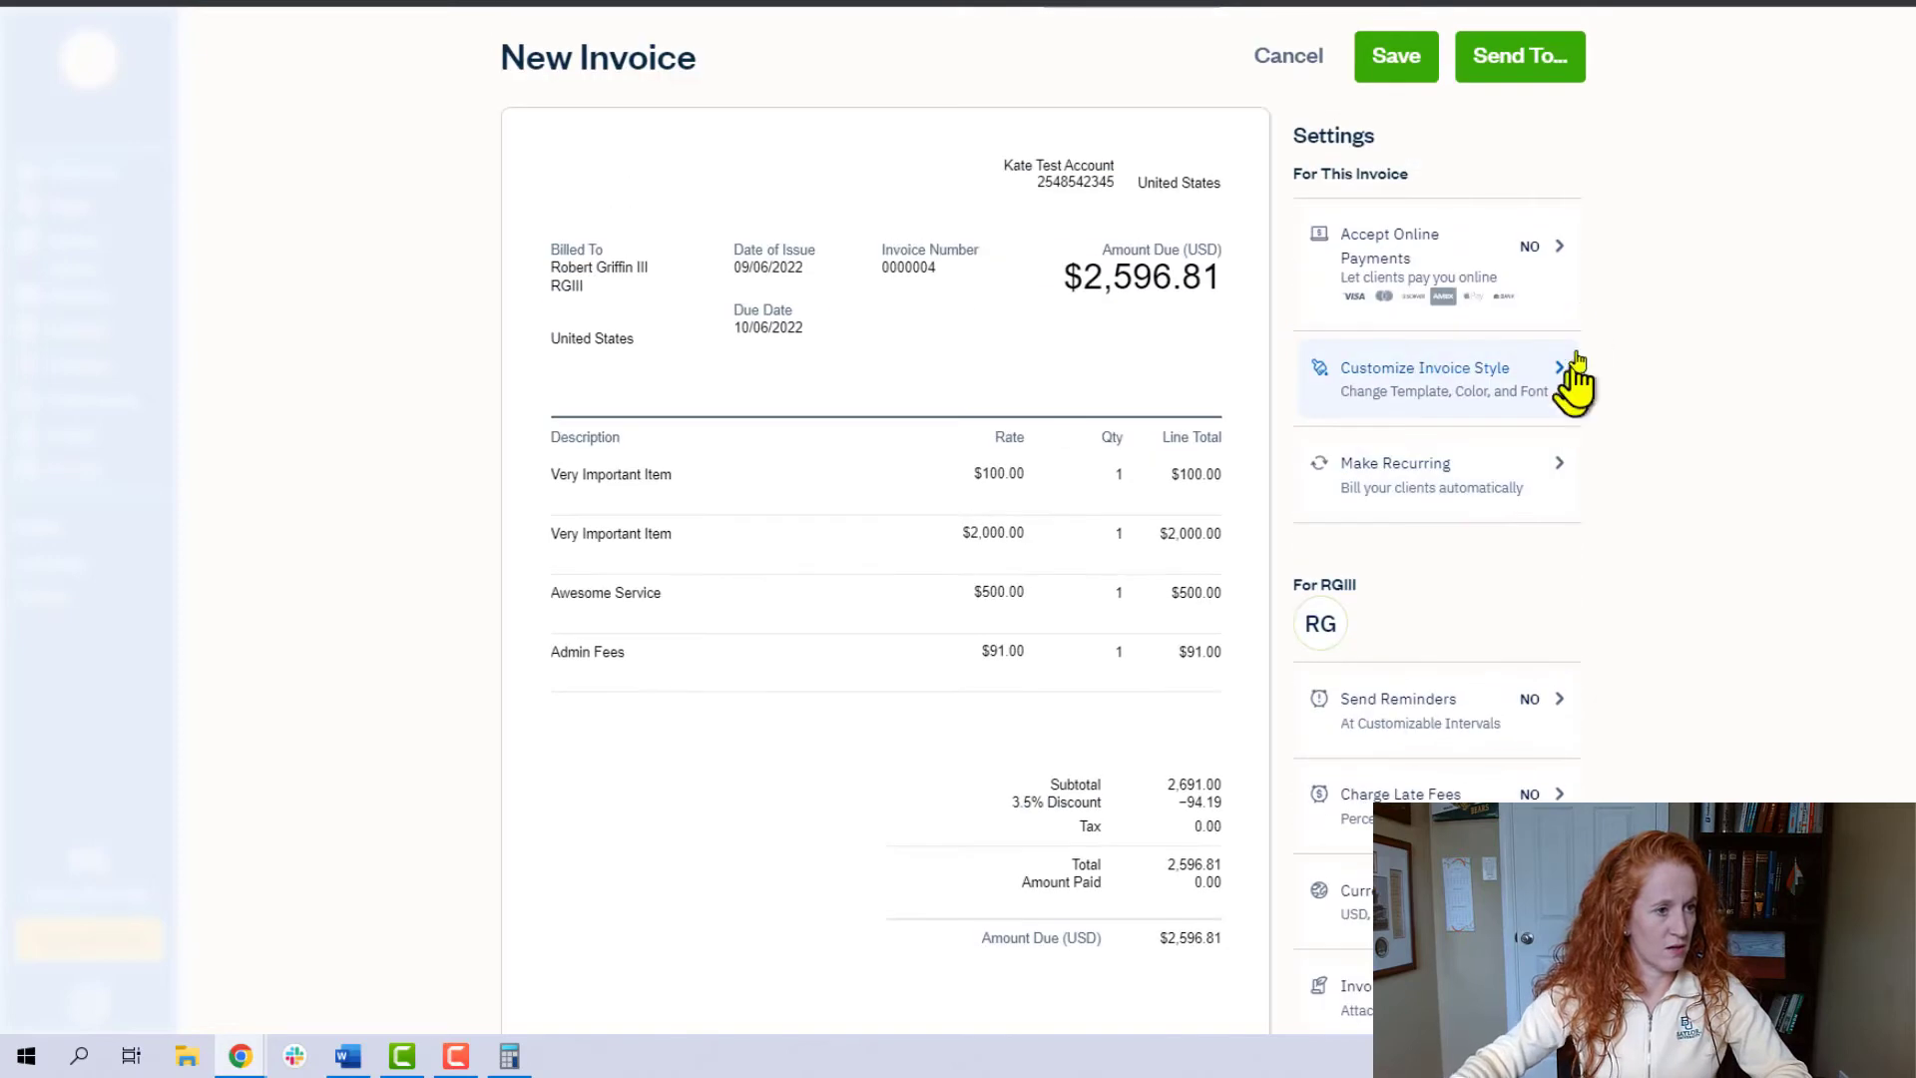
left_click(1562, 268)
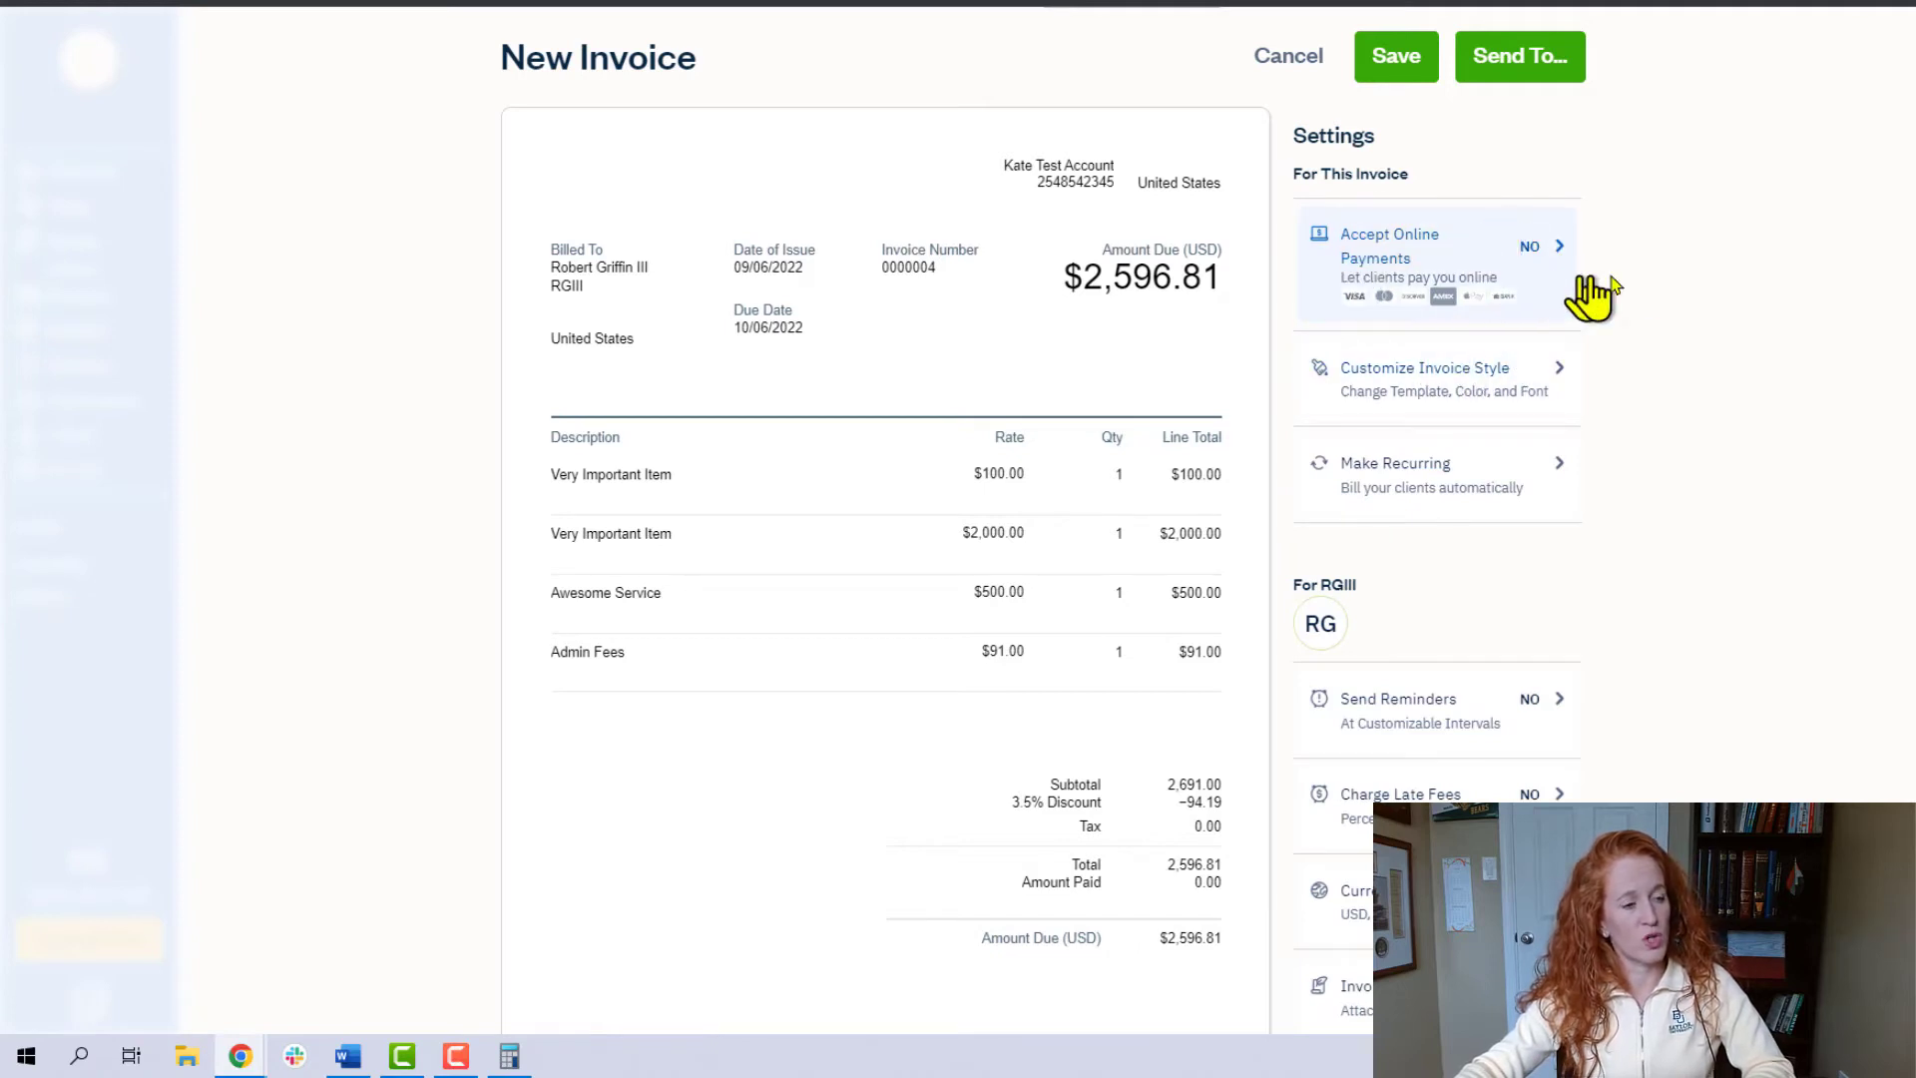
left_click(1557, 272)
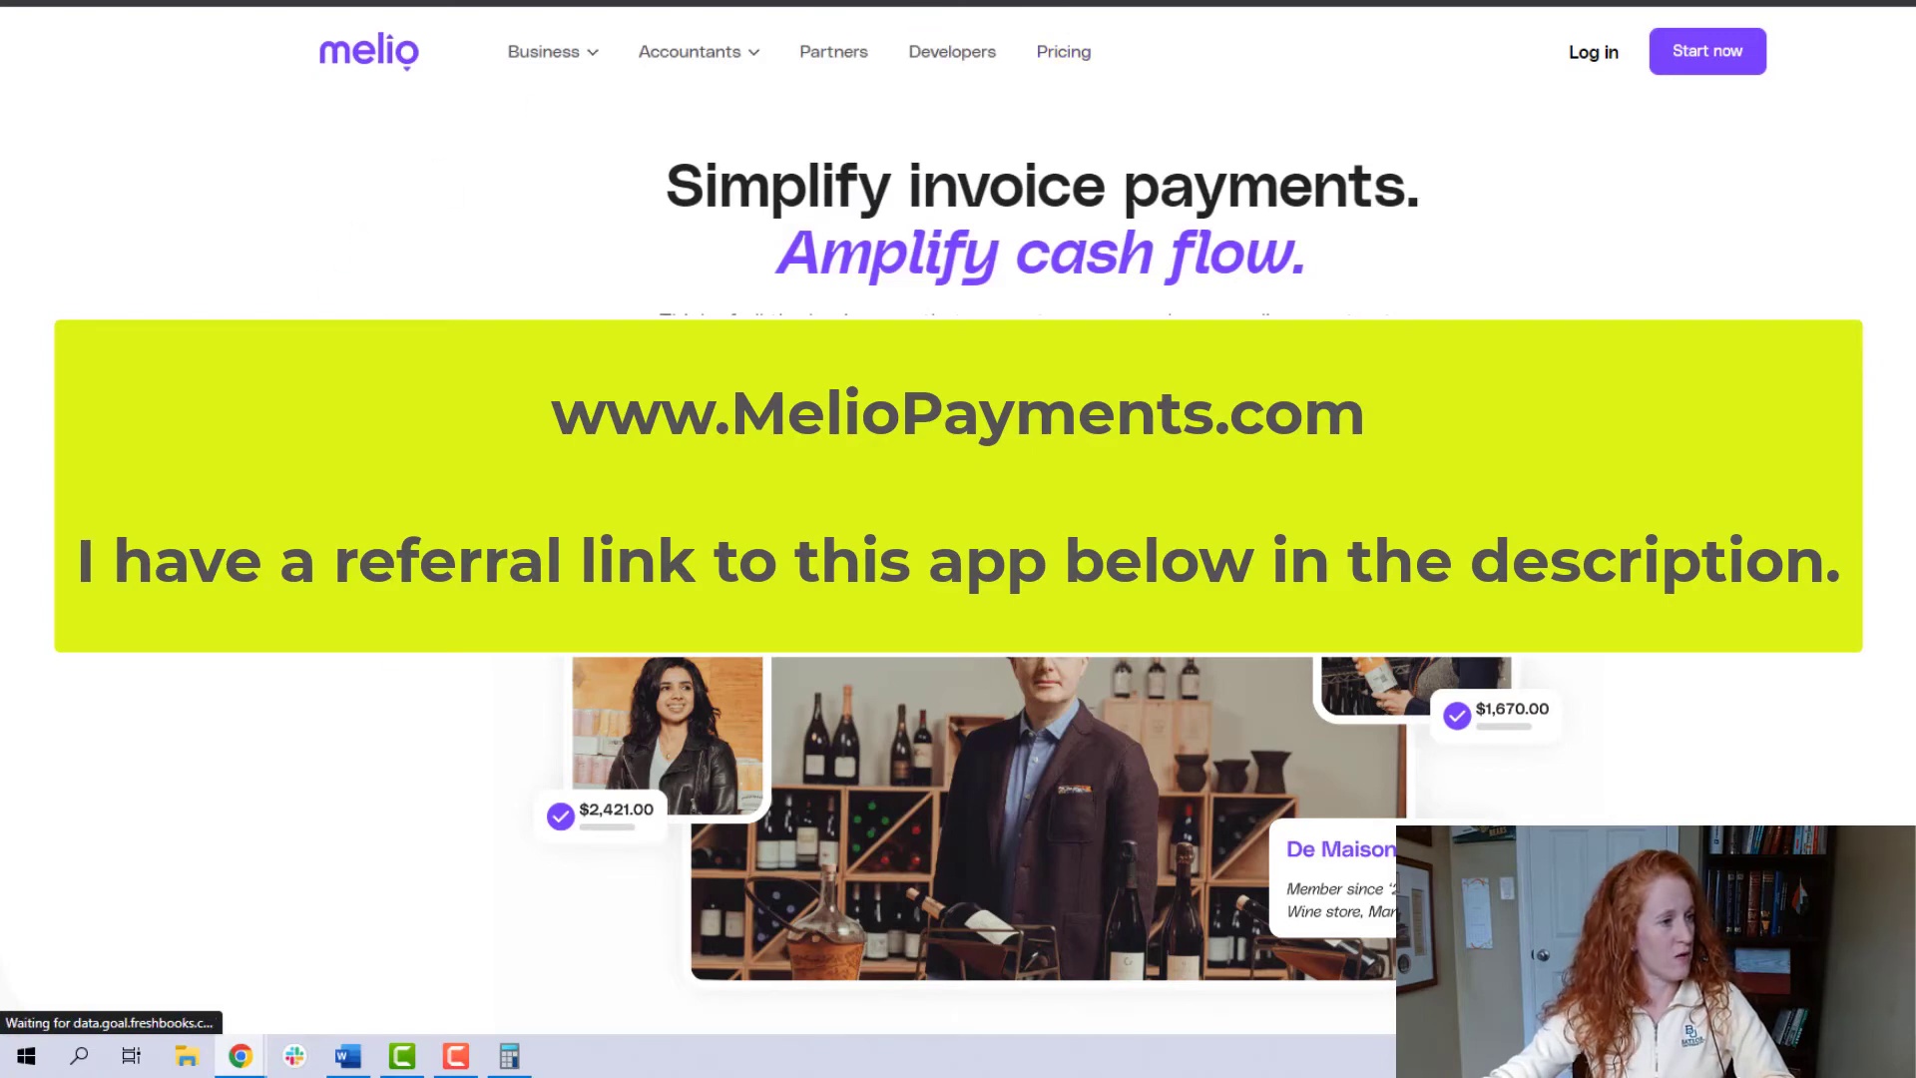
- Open Melio's pricing page and review the transaction fees breakdown for paying and getting paid
left_click(1065, 55)
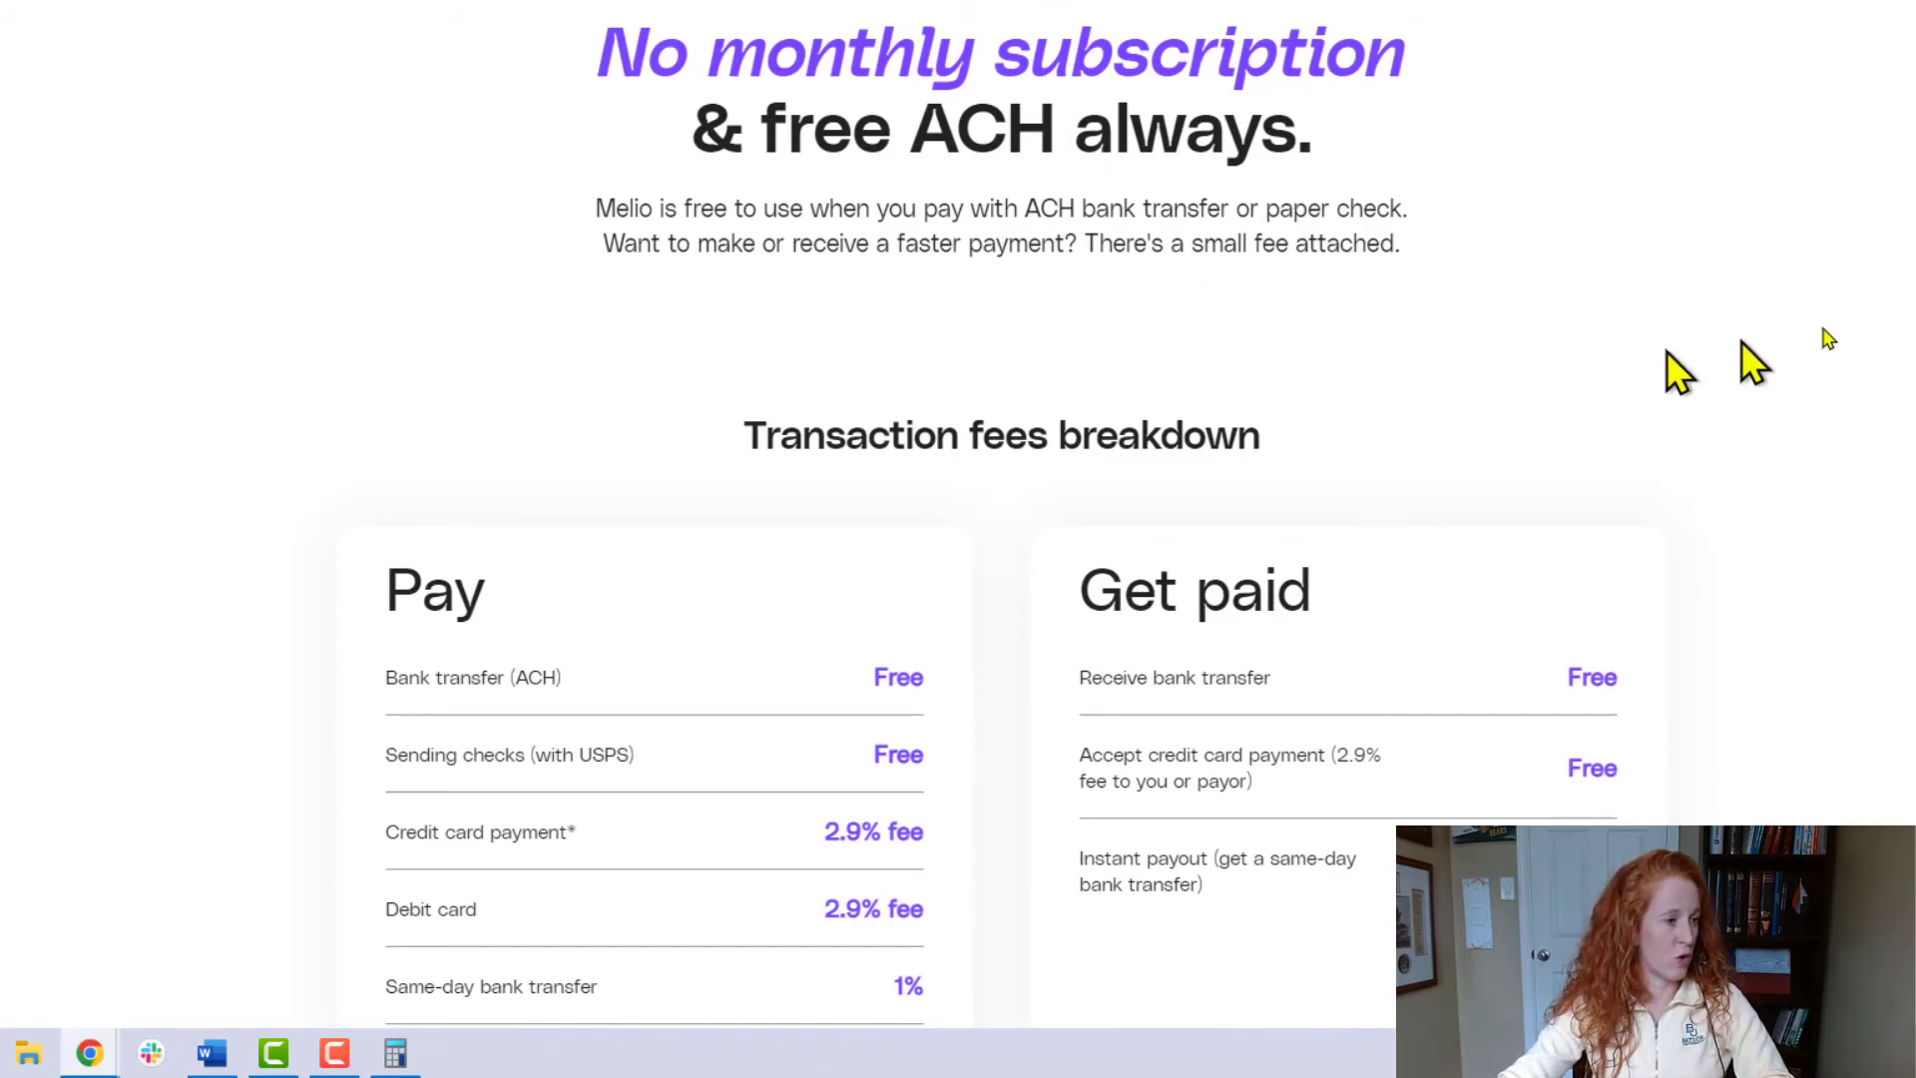
scroll(1783, 329, "down", 3)
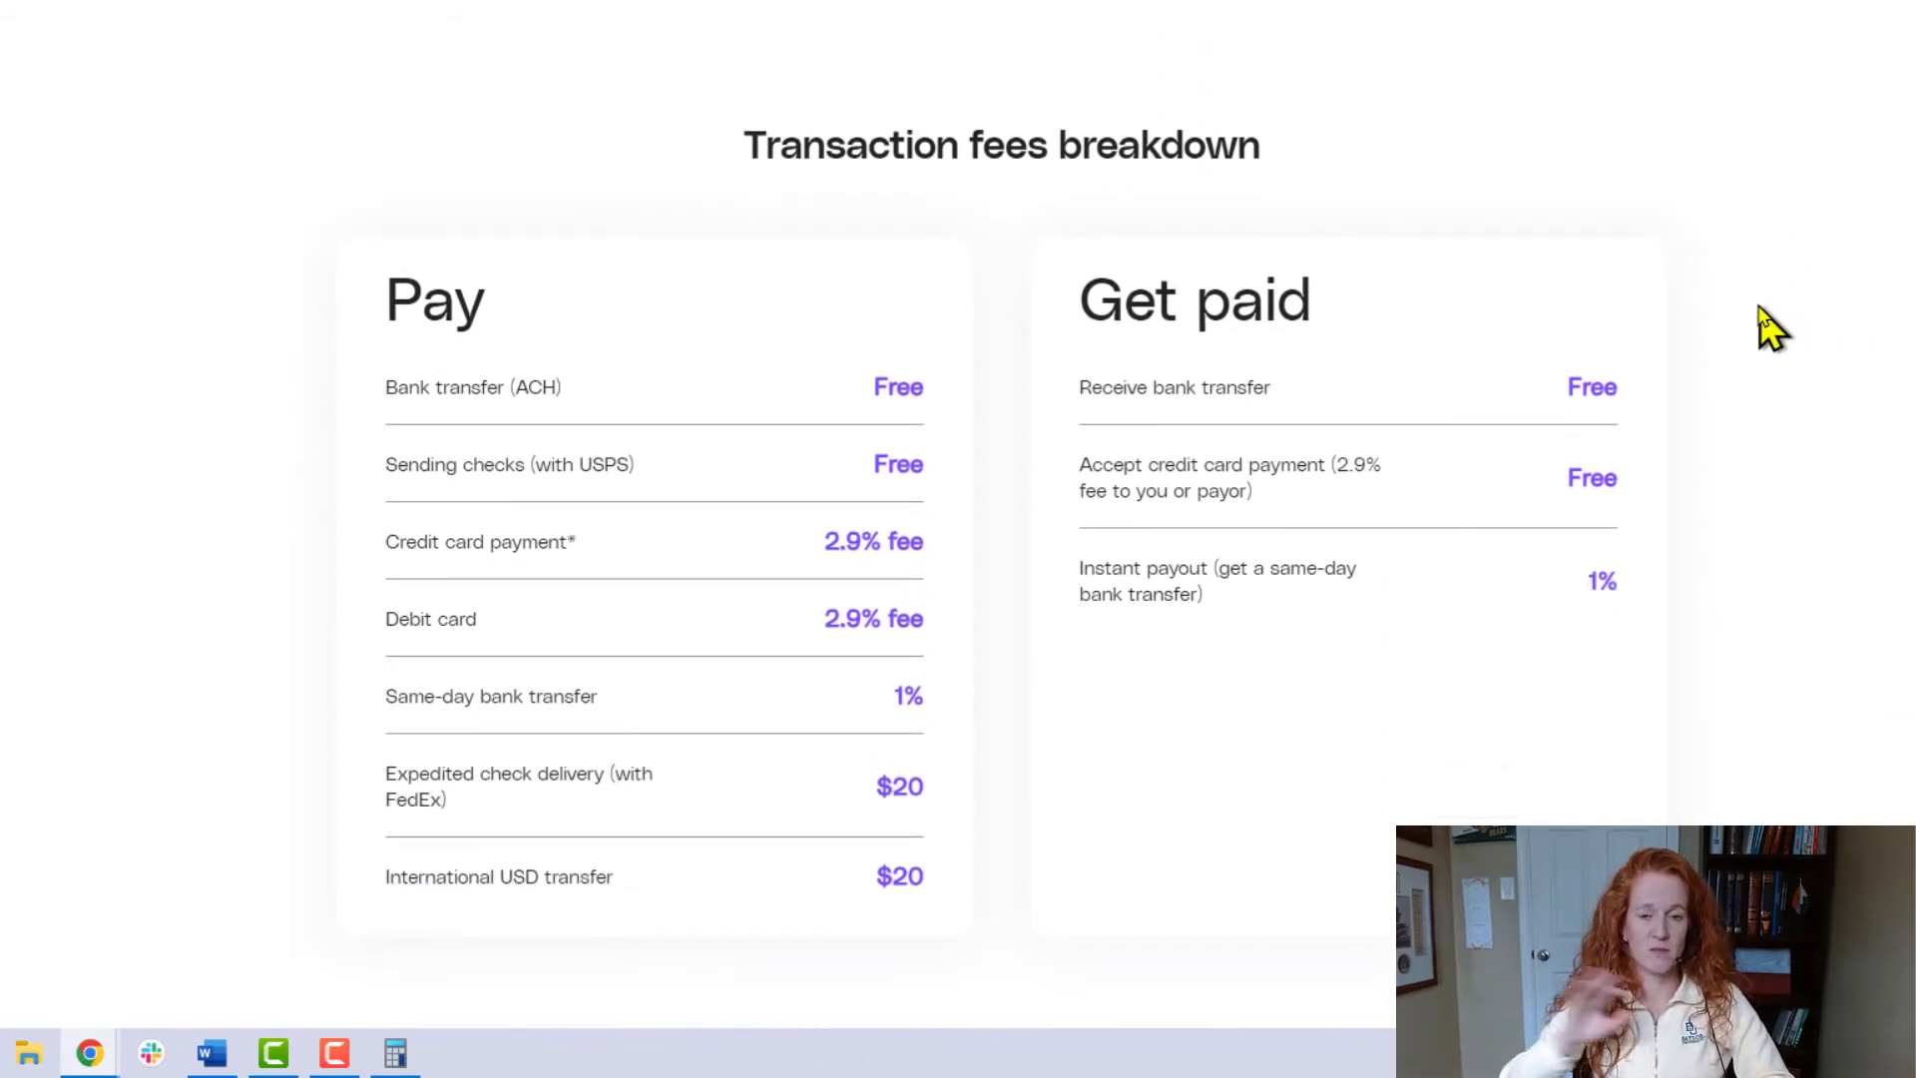